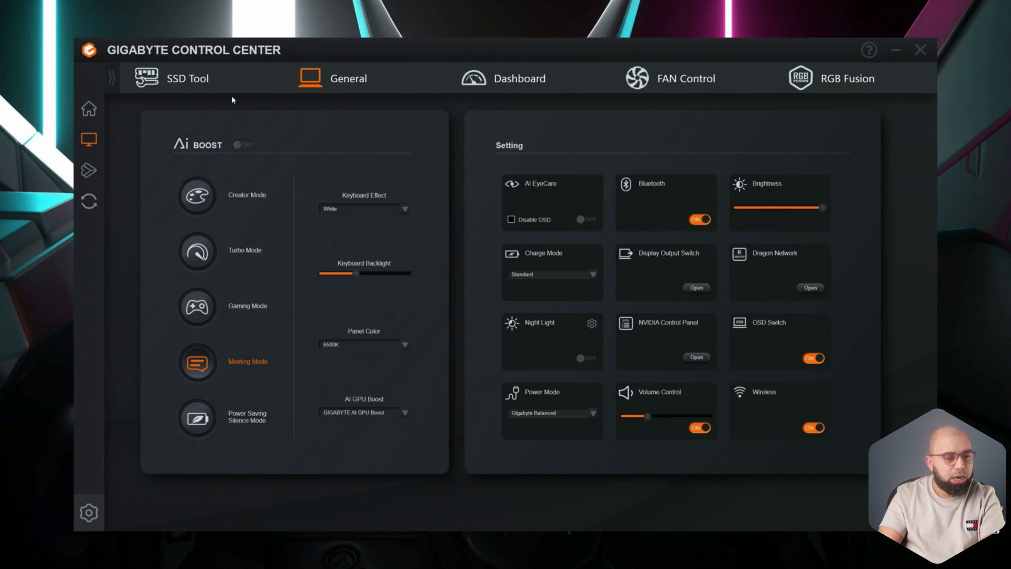
Return to the home page, then close Control Center and reopen it from the taskbar.
click(92, 112)
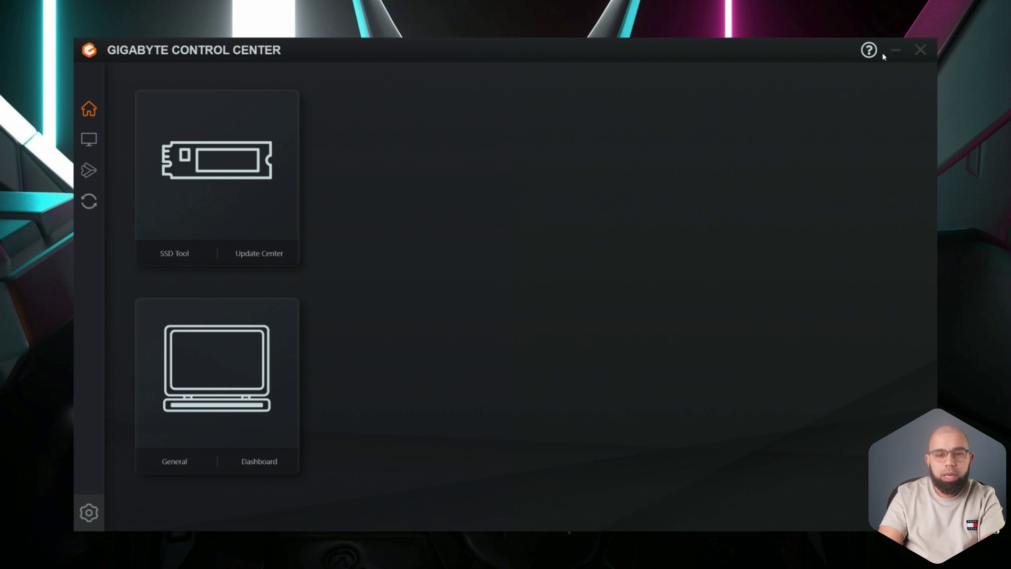
click(921, 50)
click(528, 556)
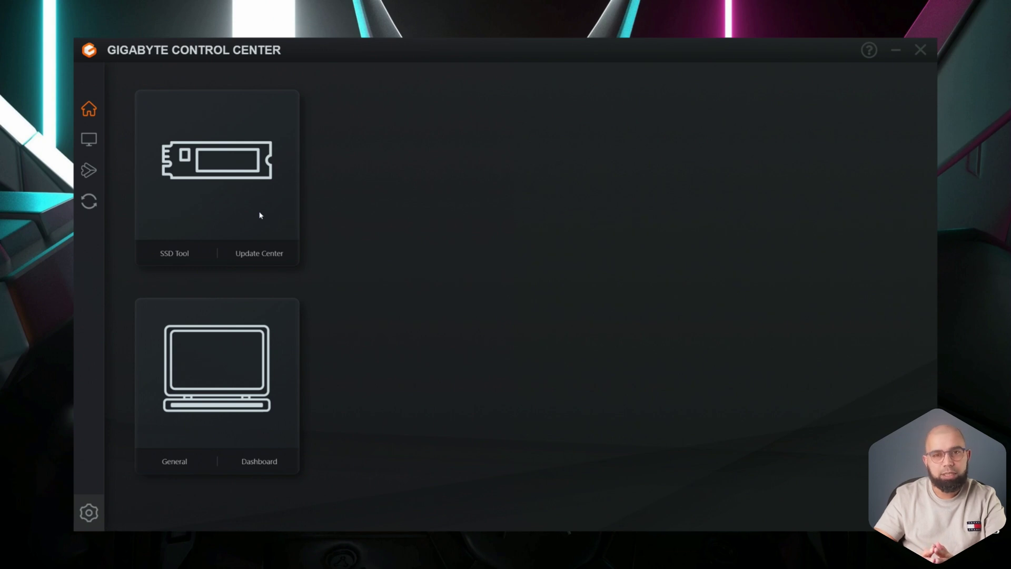
Check the SSD's health and S.M.A.R.T. data in SSD Tool, then go back home.
click(178, 256)
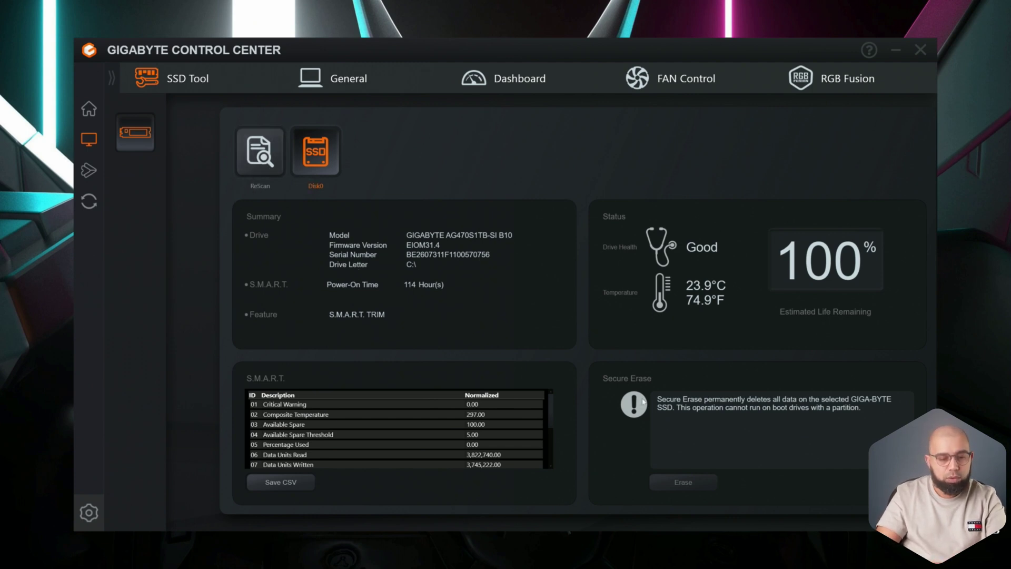
click(89, 109)
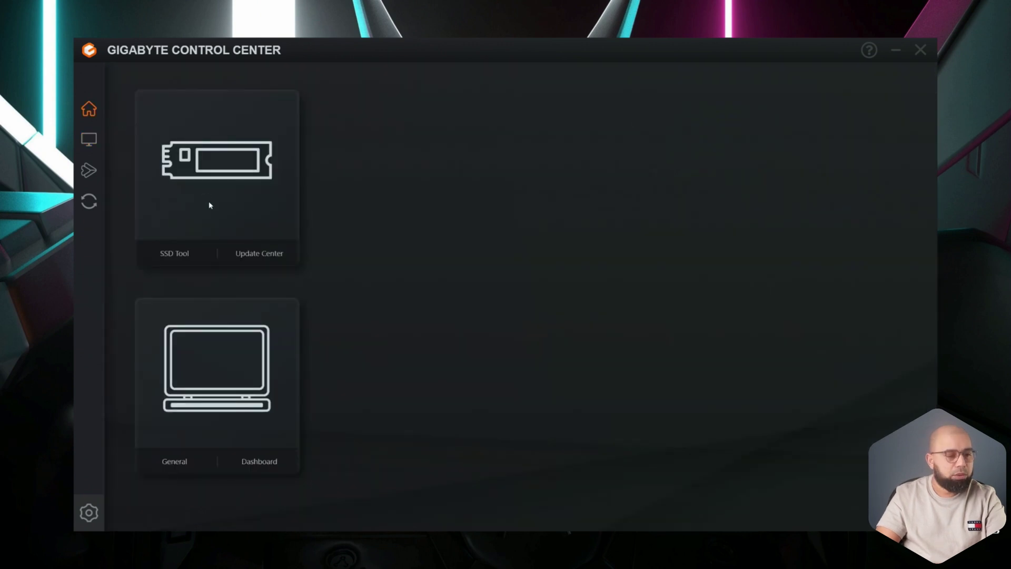
Check Update Center for BIOS, driver and app updates and dismiss the no-updates notice.
click(251, 255)
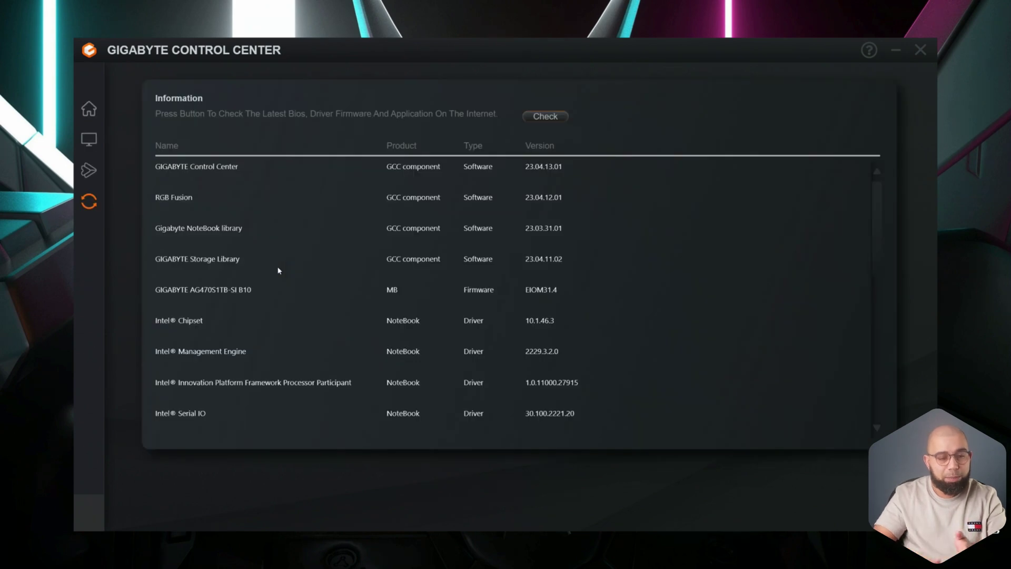
click(545, 117)
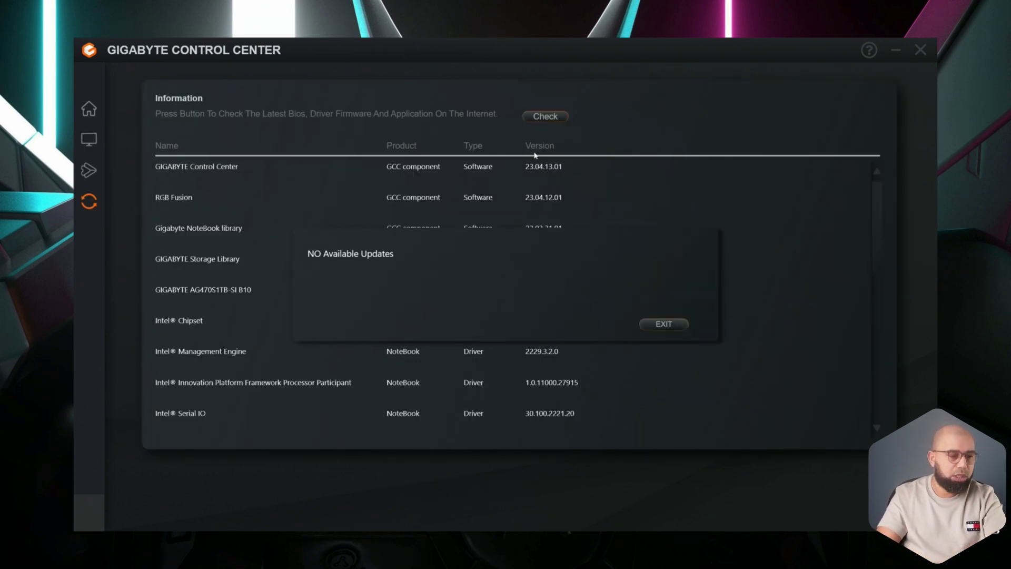
click(655, 322)
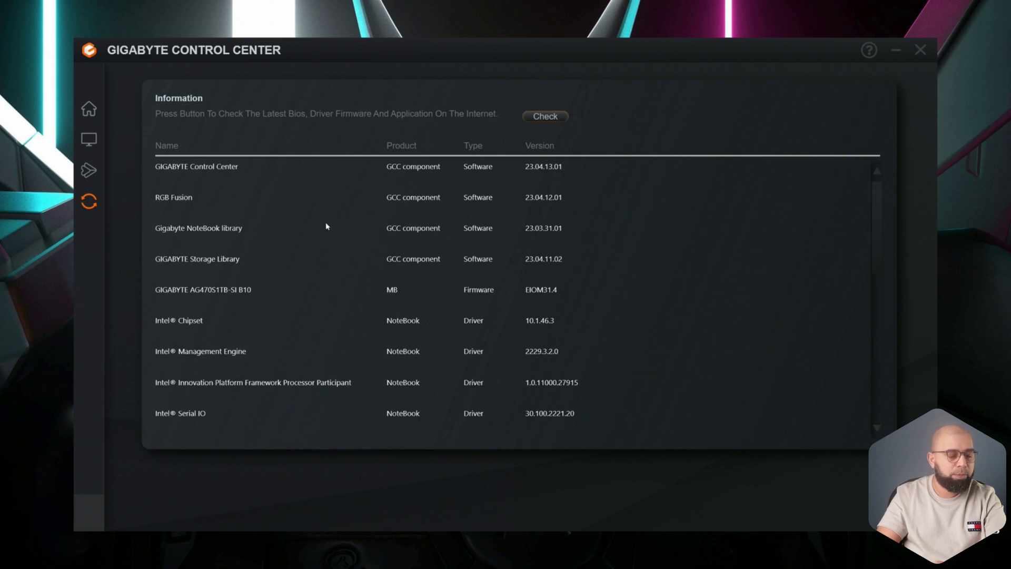
scroll(274, 258, down, 1)
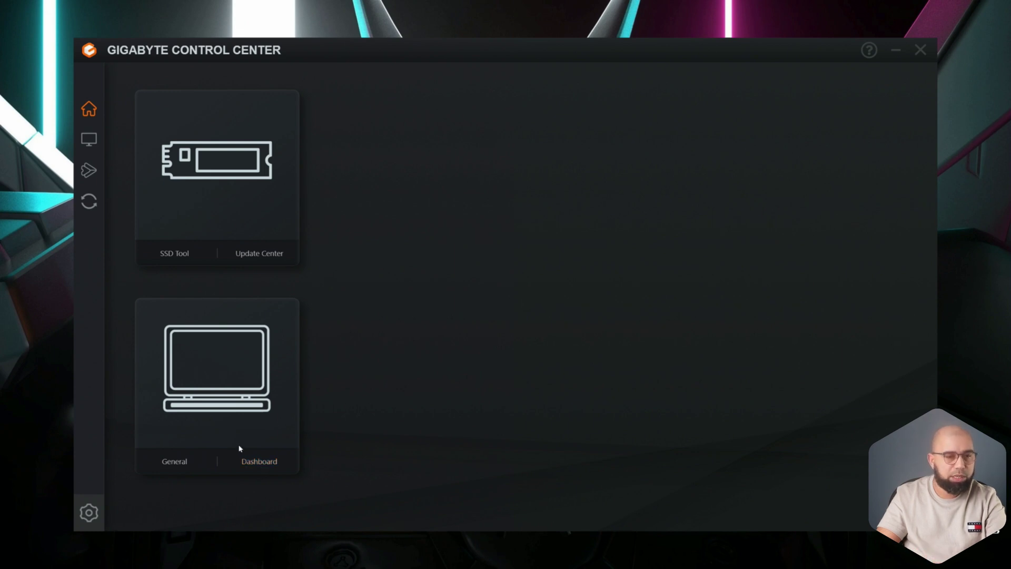
click(179, 462)
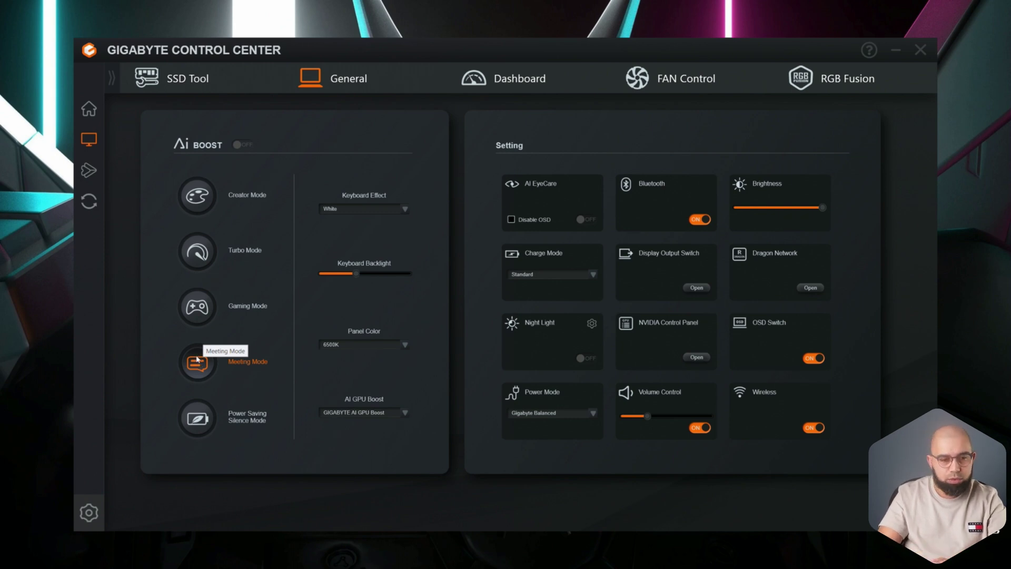
Switch to Power Saving Silence Mode and try the White and RGB keyboard effects.
click(199, 420)
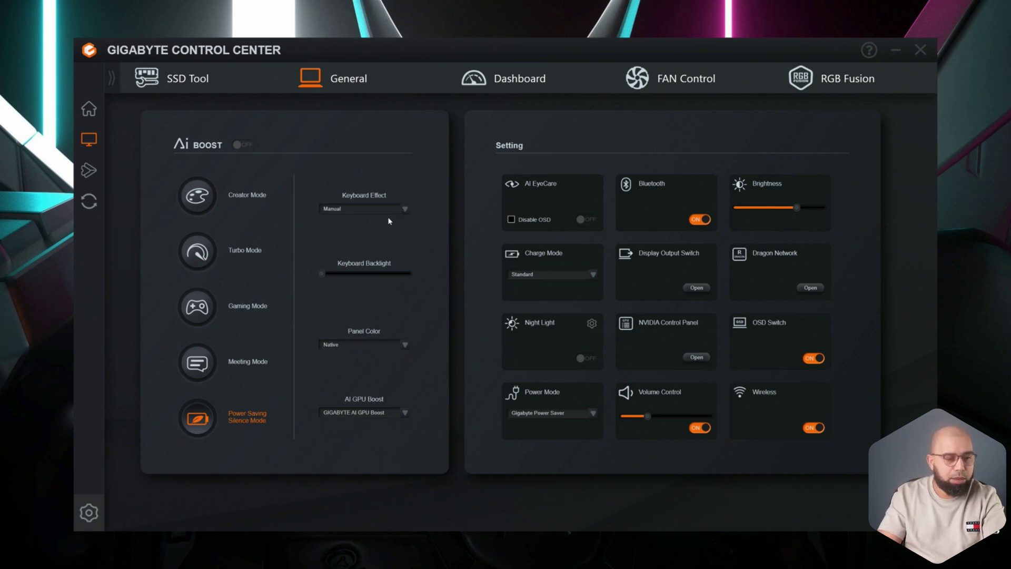
click(405, 209)
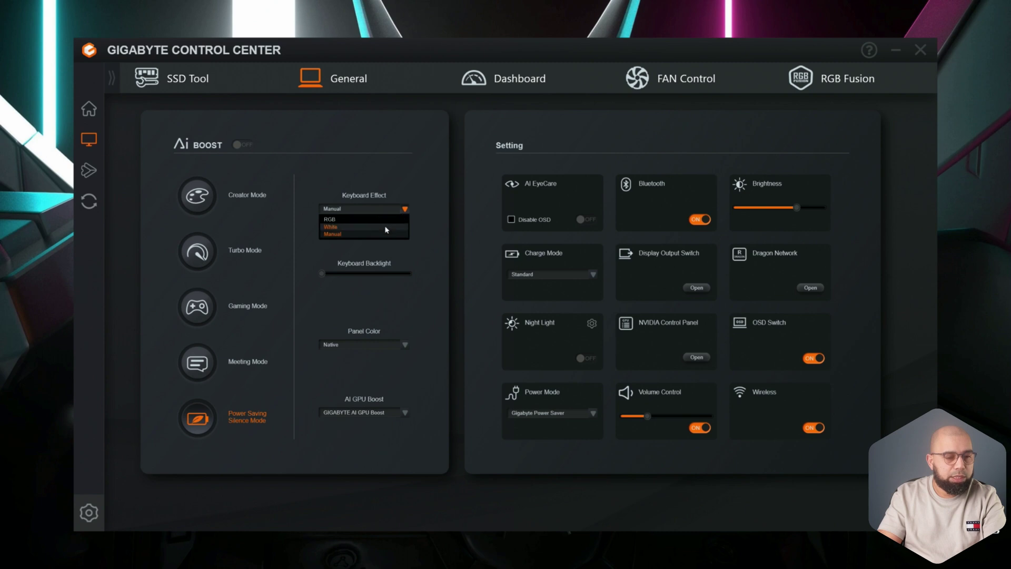
click(386, 228)
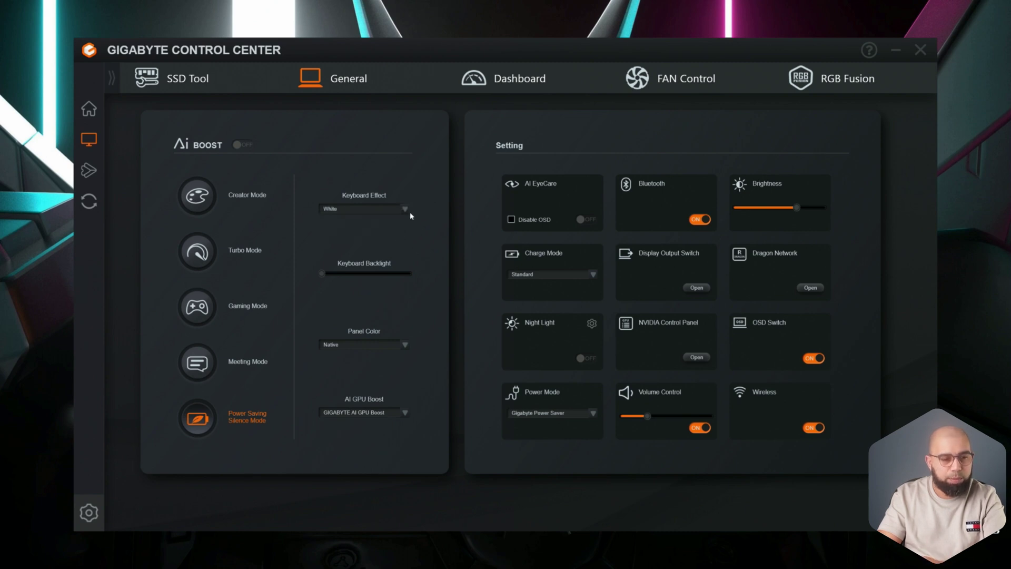
click(408, 211)
click(400, 219)
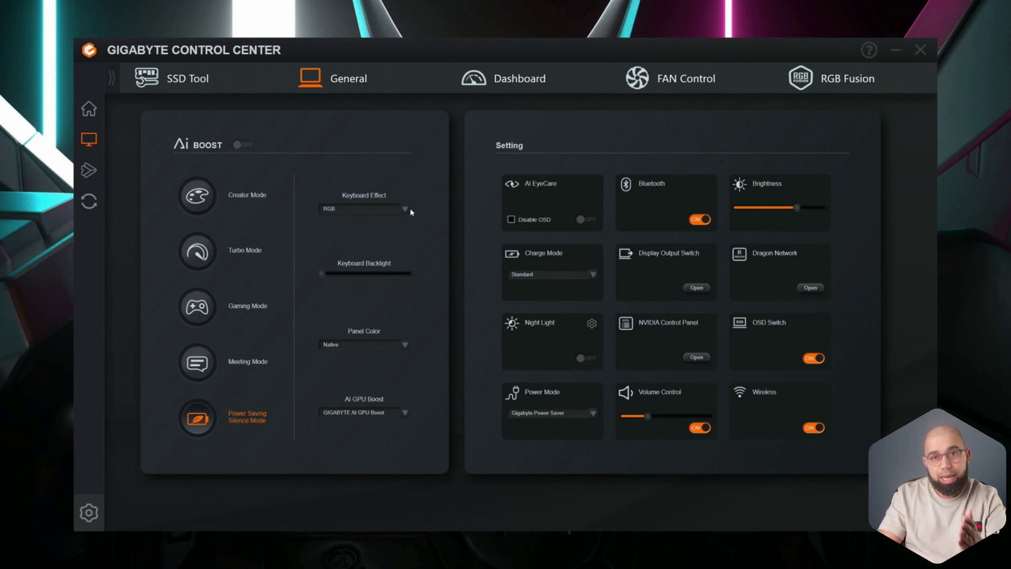
click(406, 211)
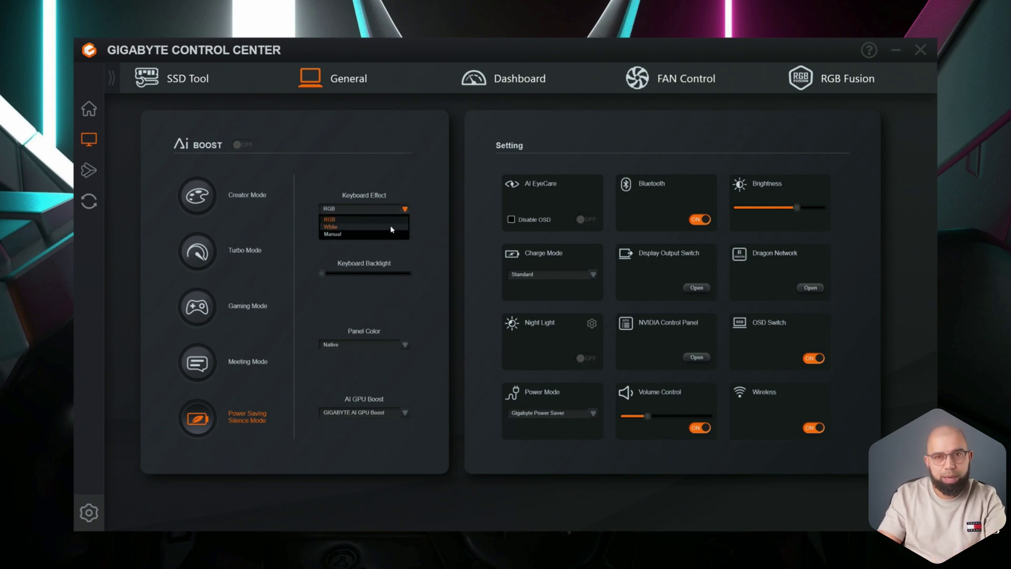
click(405, 210)
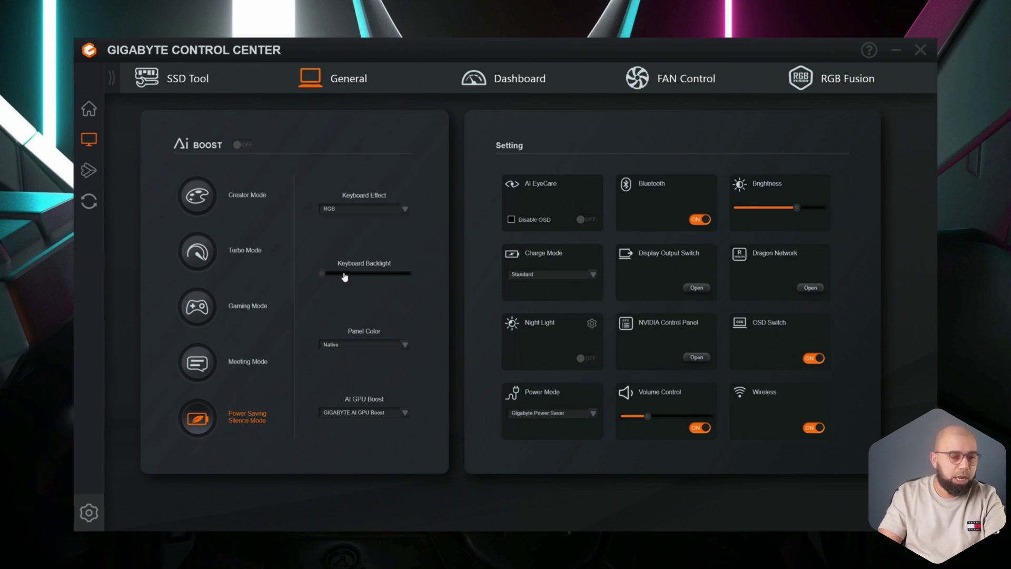
Raise the keyboard backlight to full and set the keyboard effect back to White.
drag(343, 275, 331, 274)
mouse_move(406, 277)
mouse_down()
mouse_move(323, 274)
mouse_move(415, 281)
mouse_up()
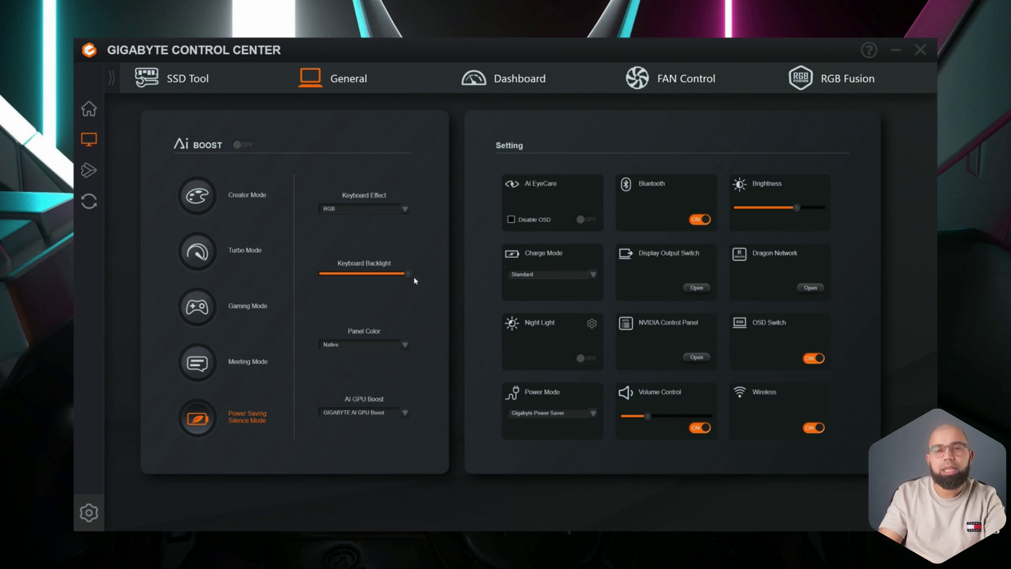
click(409, 211)
click(401, 227)
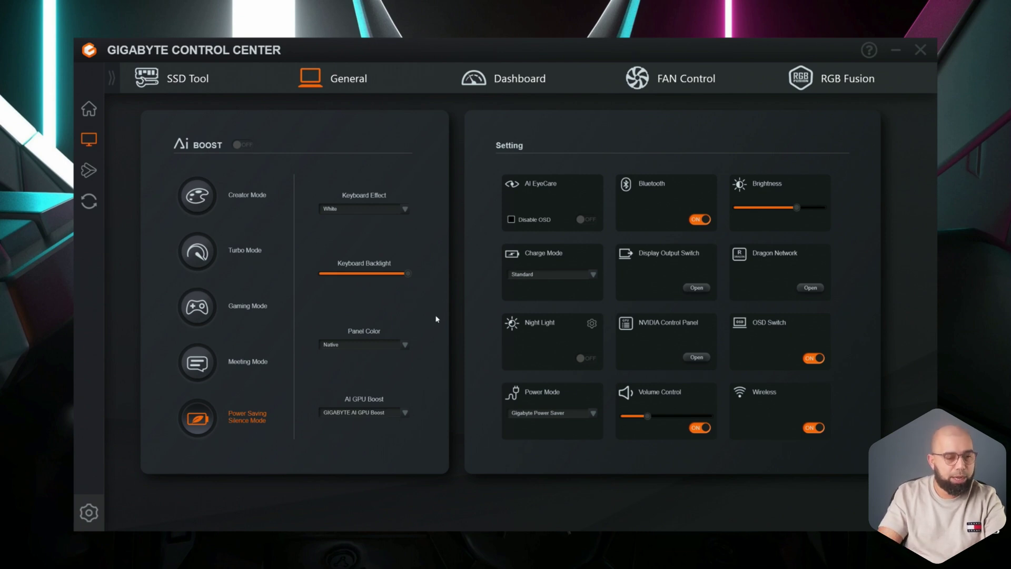
click(405, 345)
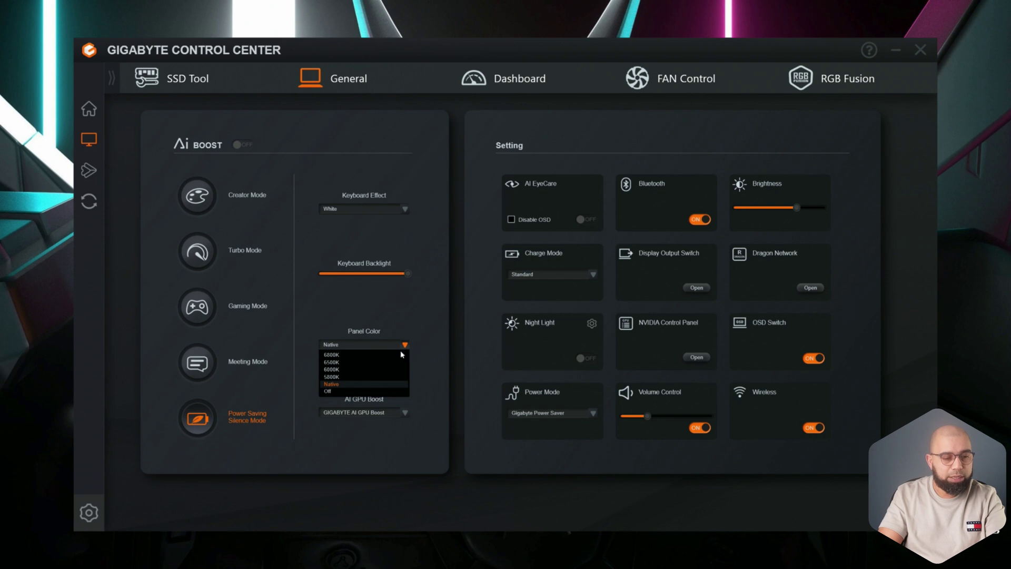
click(377, 378)
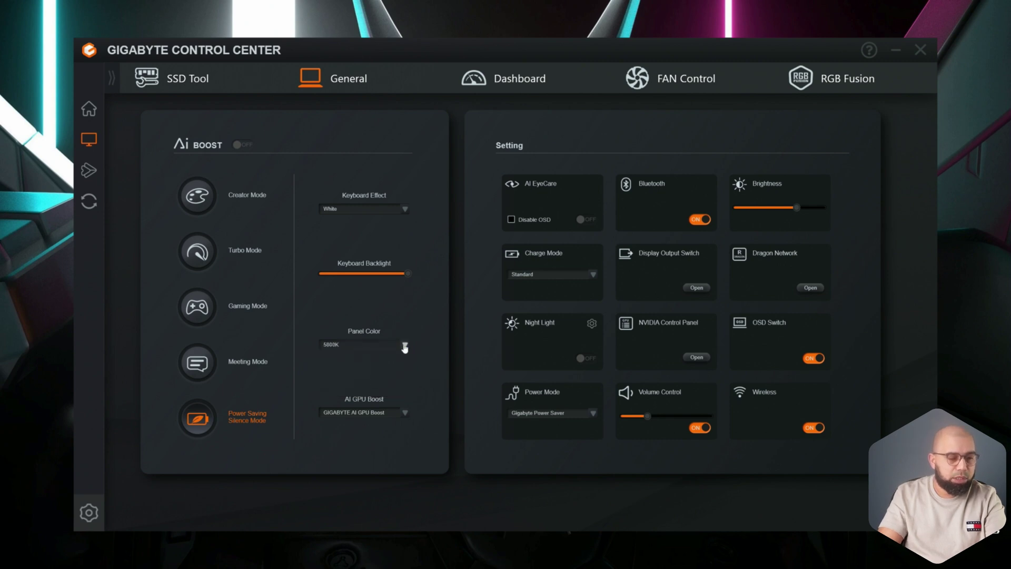
click(404, 345)
click(389, 355)
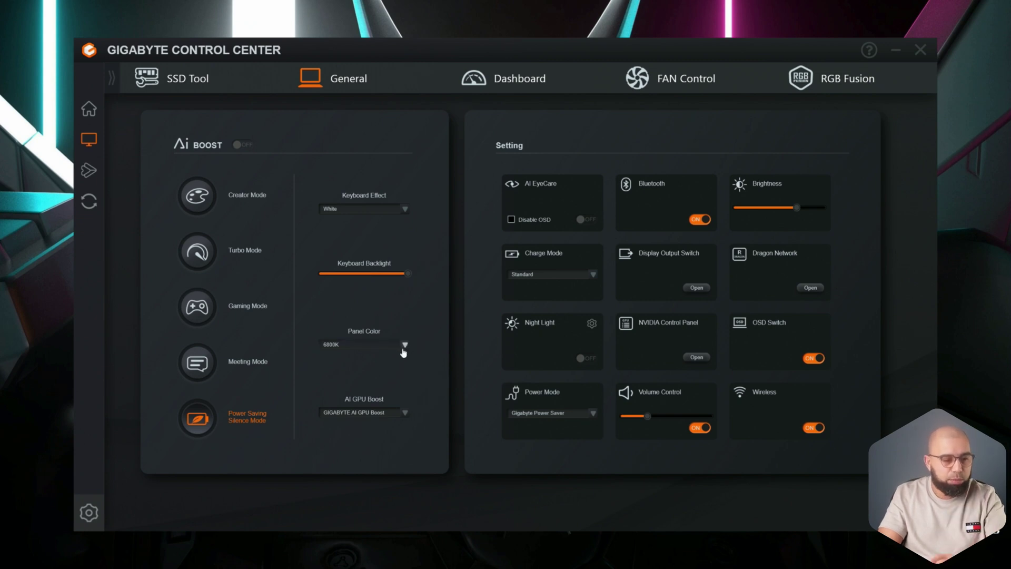
click(406, 346)
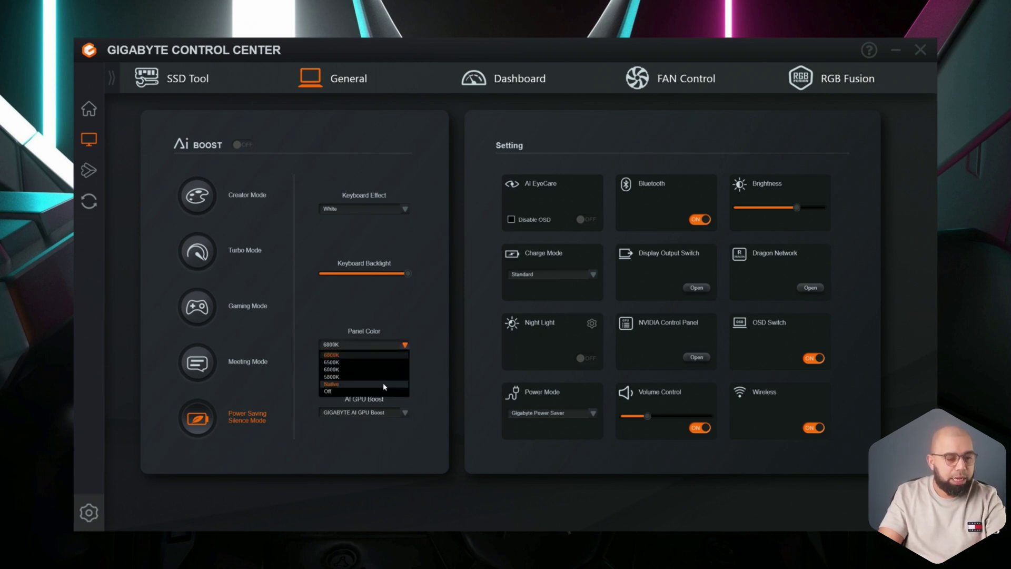
click(383, 393)
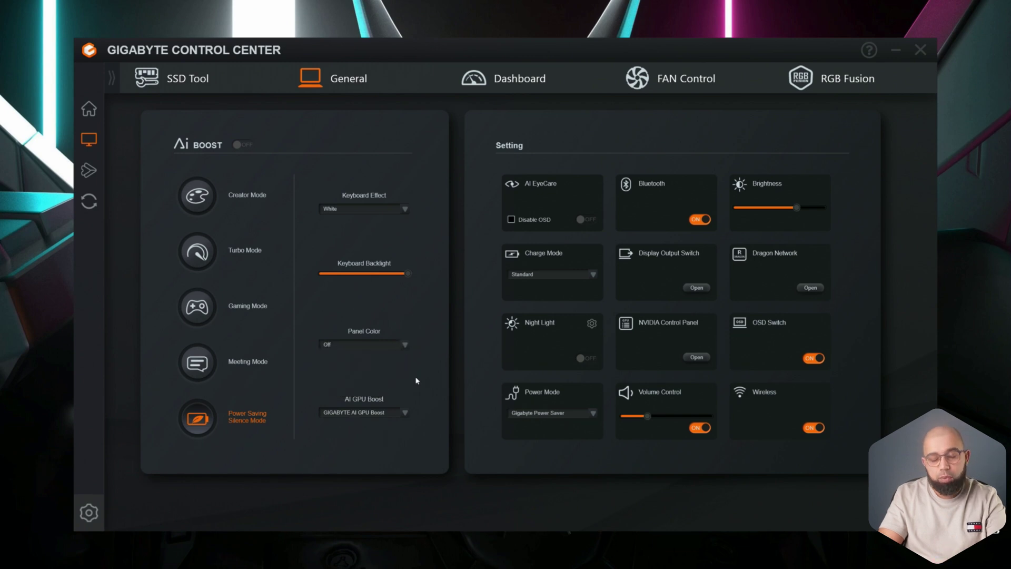
click(405, 344)
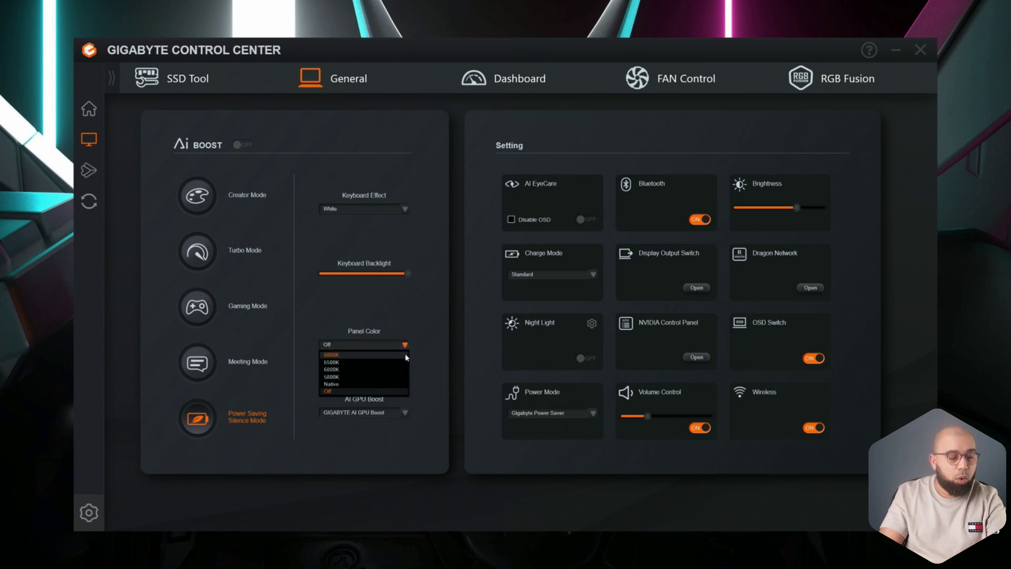
click(394, 385)
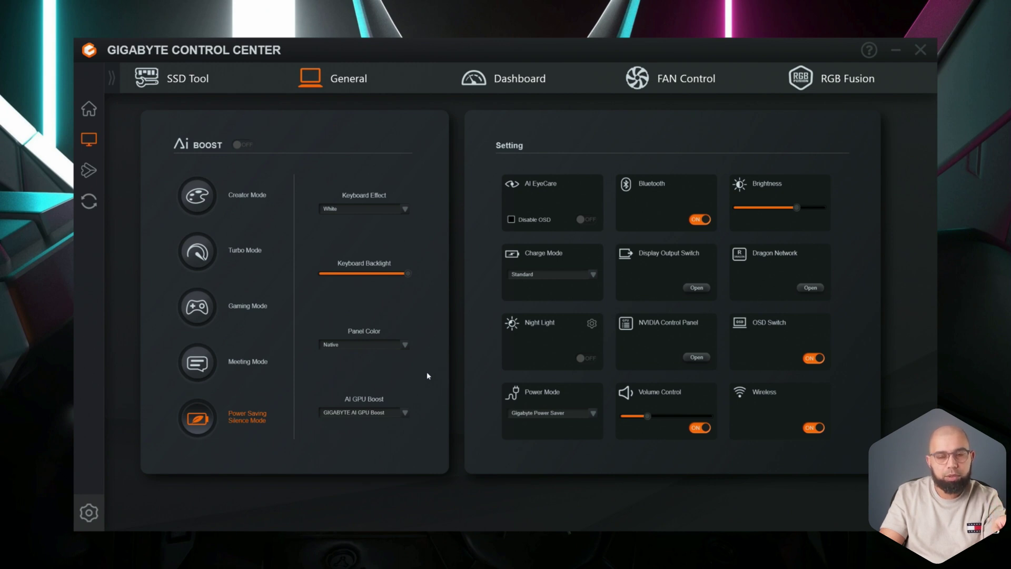
click(406, 414)
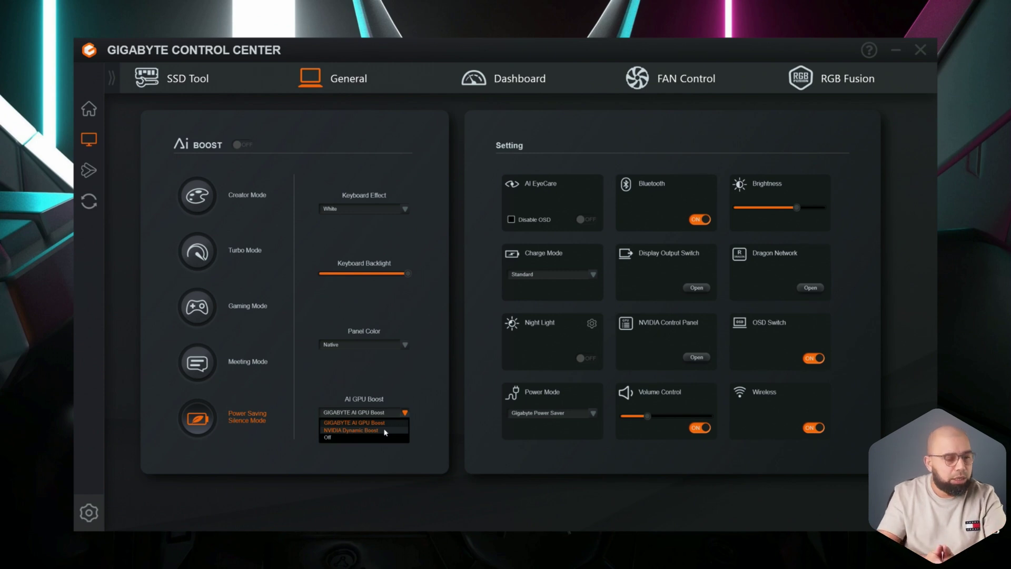
click(428, 429)
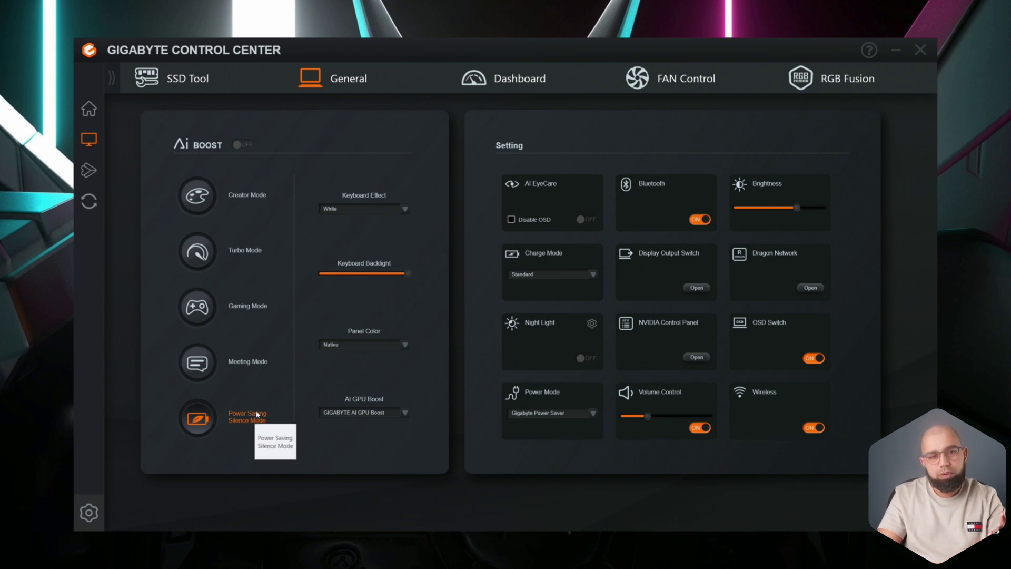
click(393, 413)
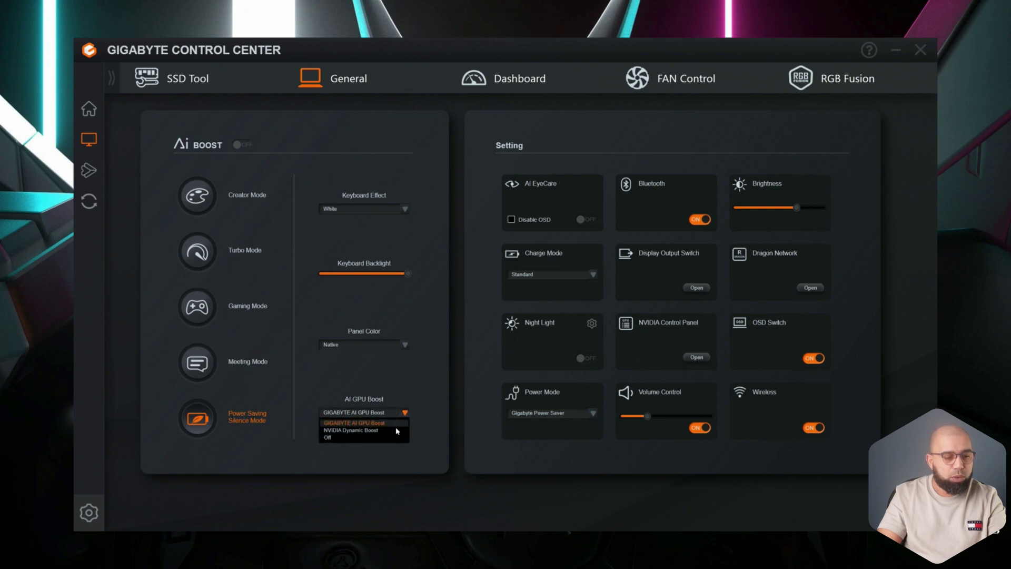
click(419, 395)
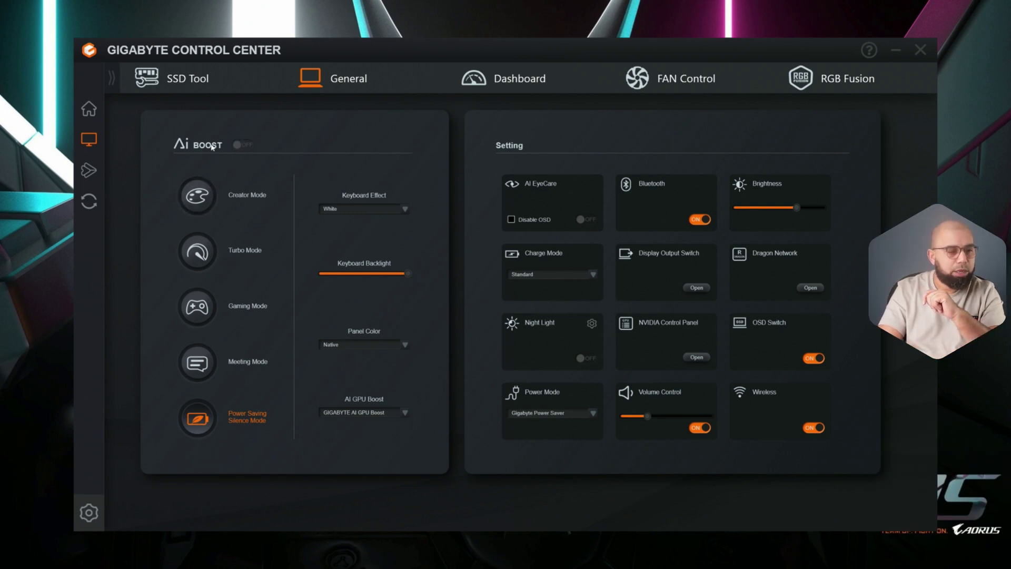
Toggle AI Boost while alternating Creator and Turbo Mode, finishing with AI Boost on.
click(240, 145)
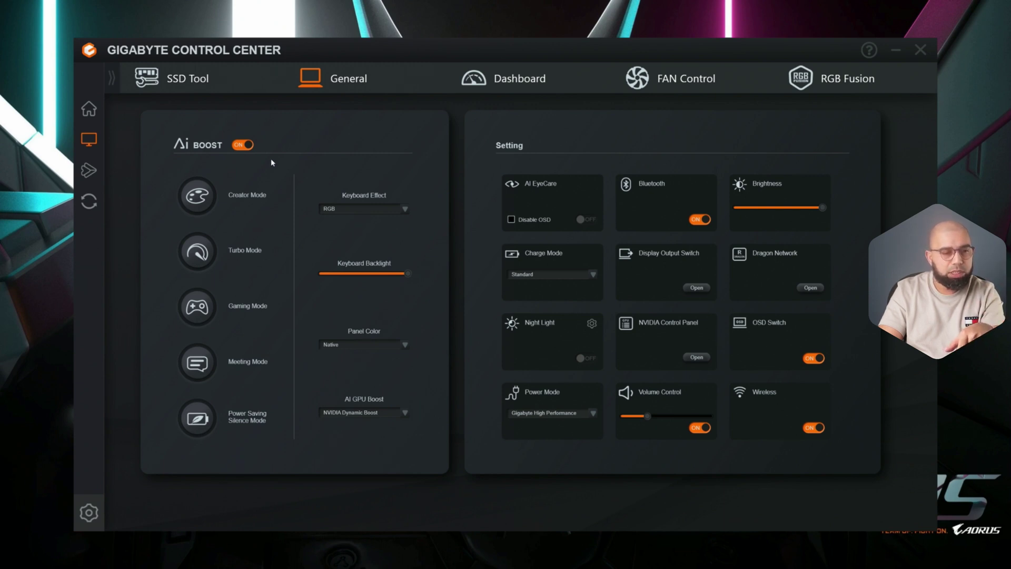
click(244, 146)
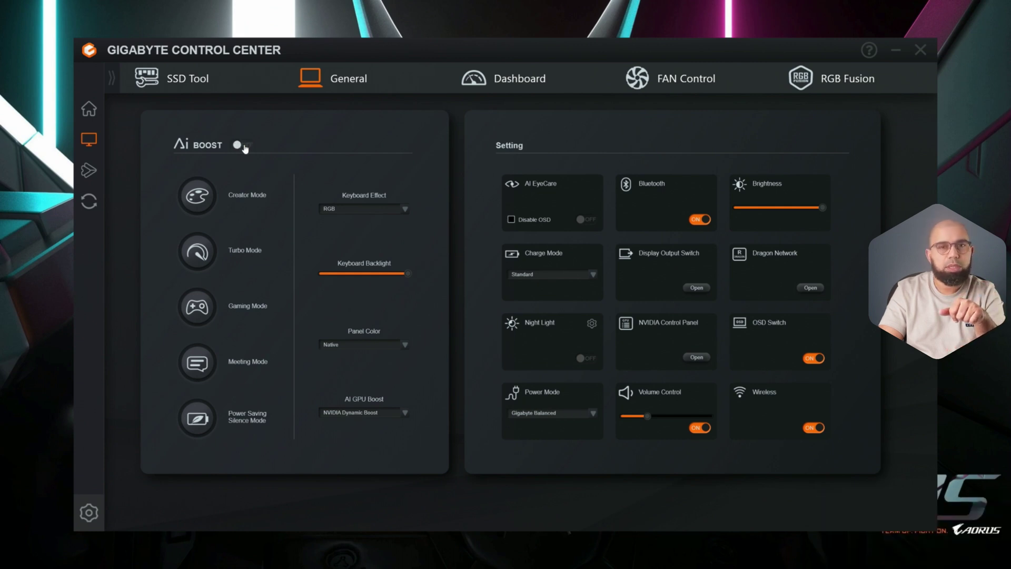
click(203, 201)
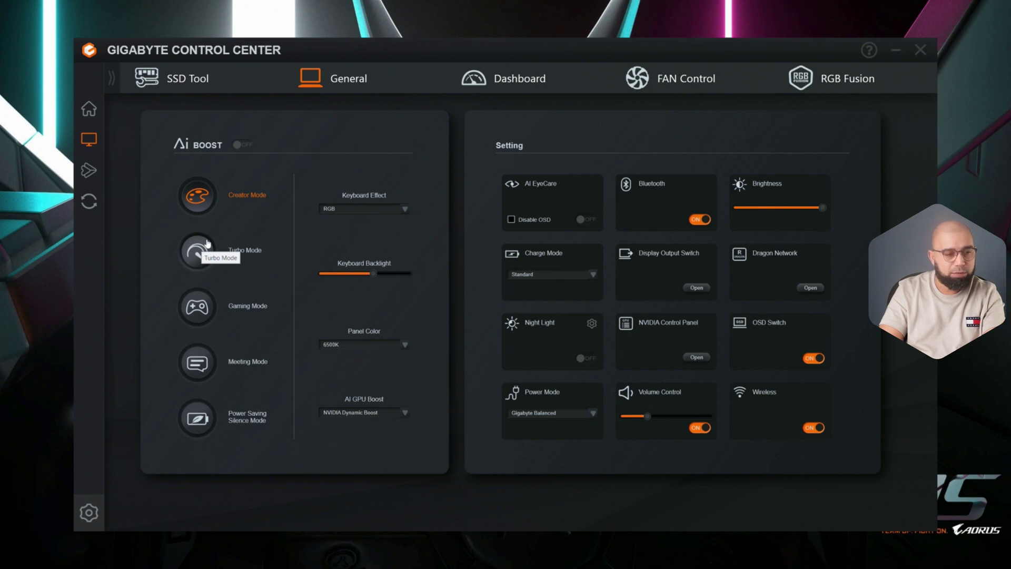
click(240, 144)
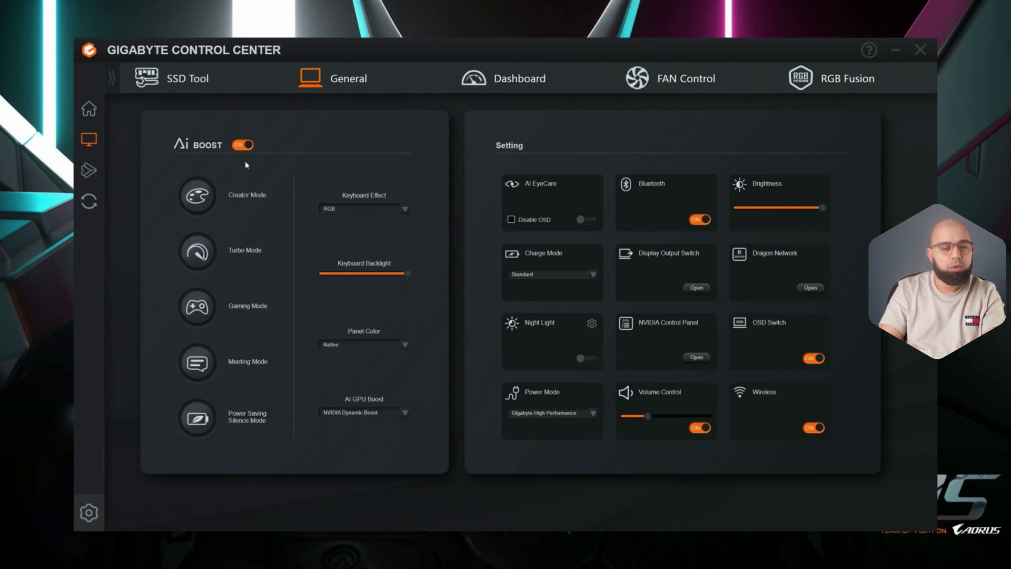
click(198, 197)
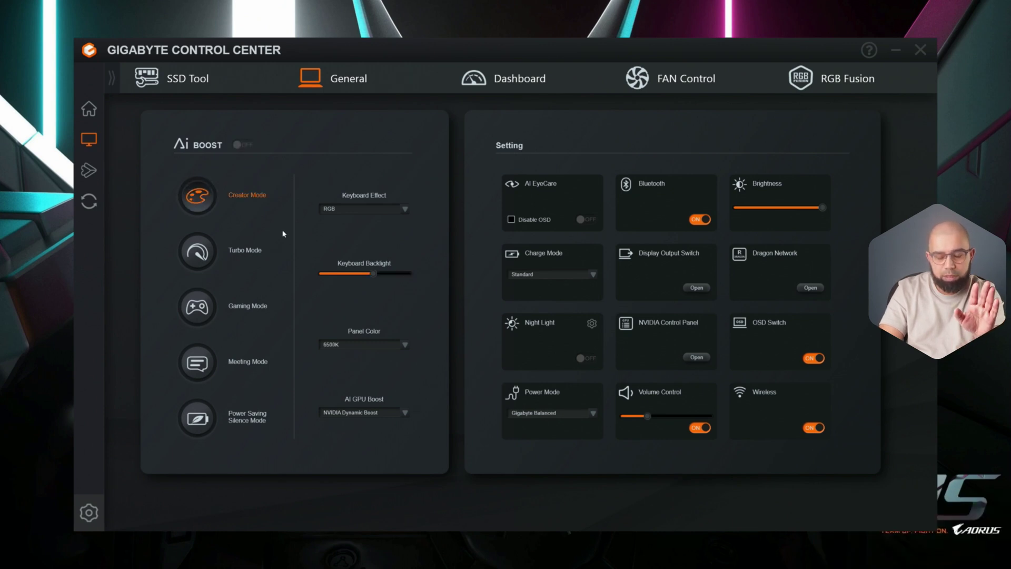
click(229, 251)
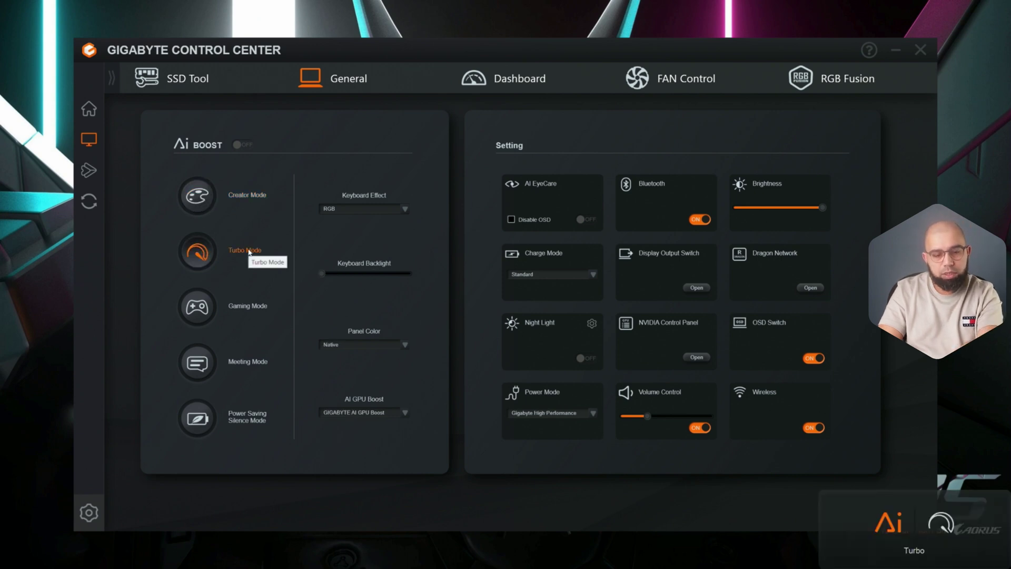
click(237, 224)
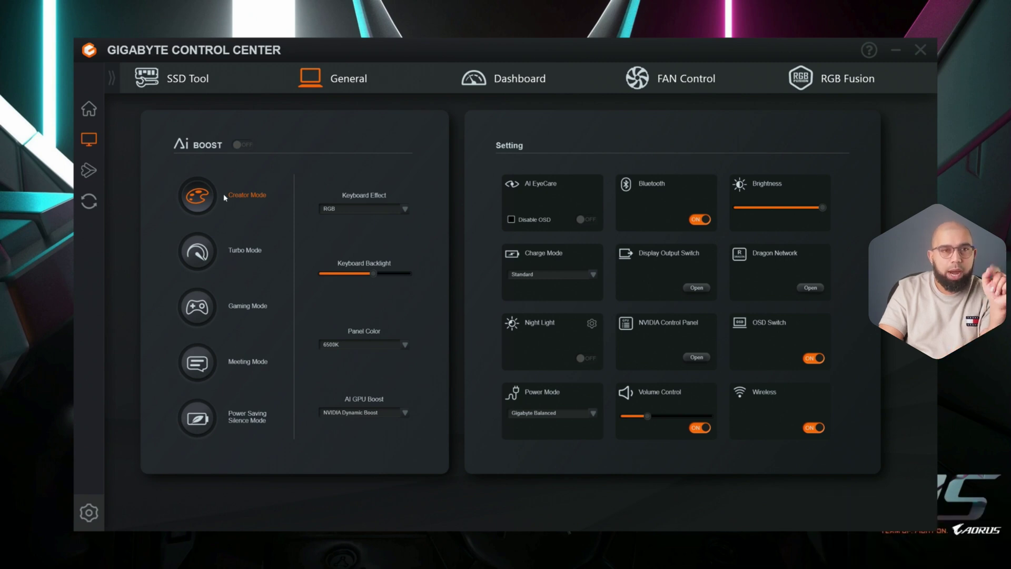
click(240, 145)
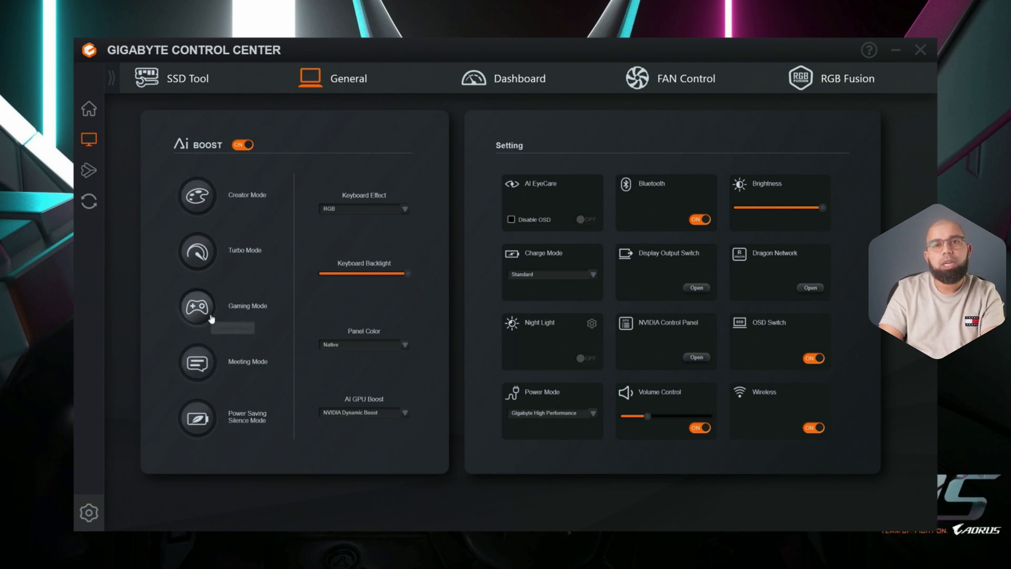
click(197, 256)
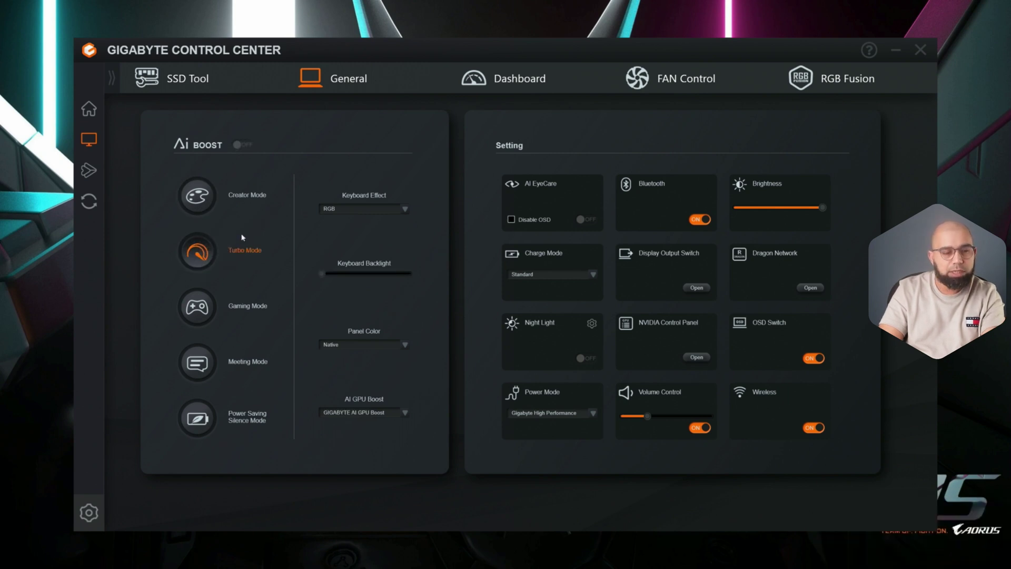
click(242, 146)
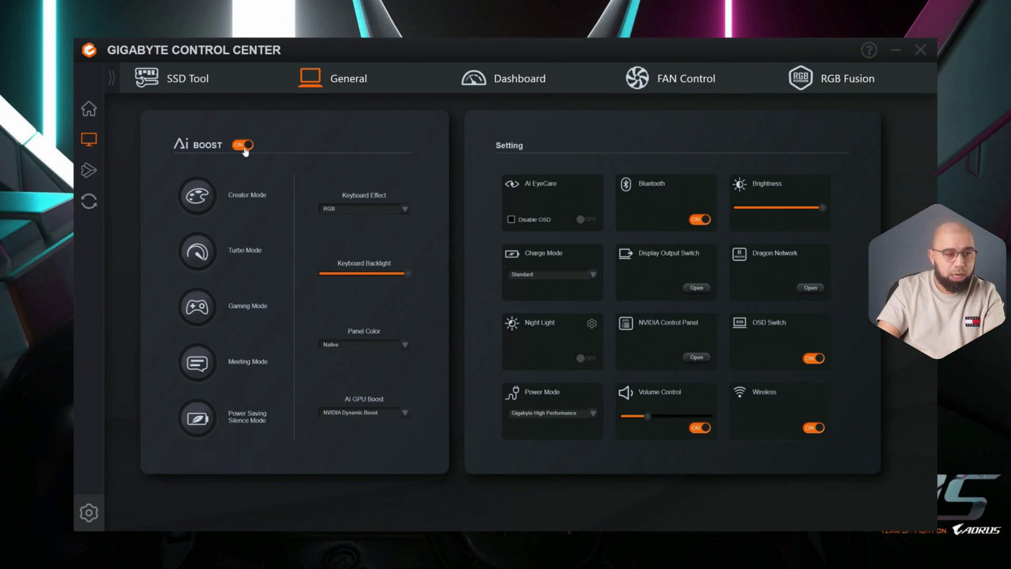
Open the Device Page help tutorial, advance one page, and close it with Done.
click(869, 50)
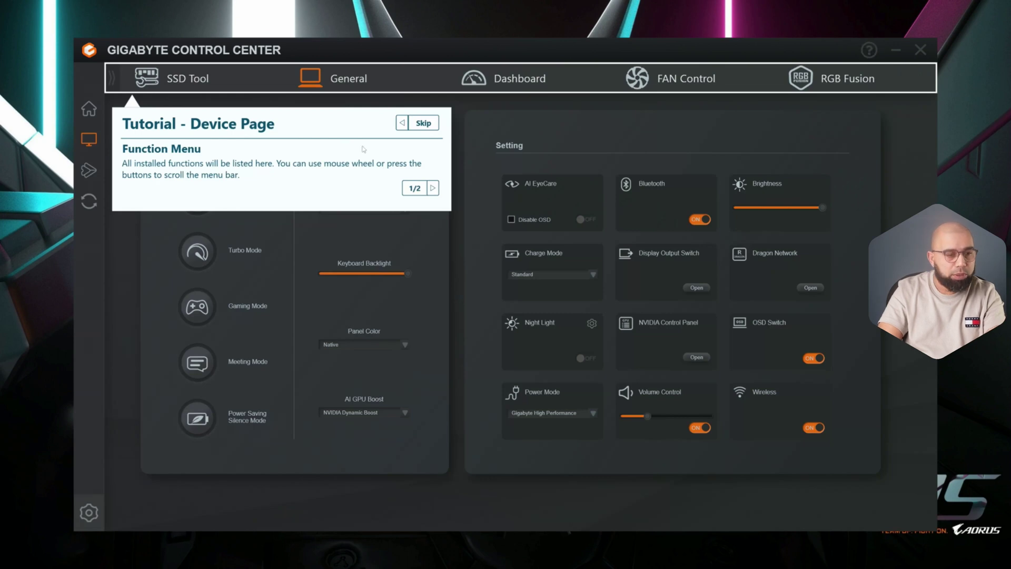
click(433, 188)
click(418, 191)
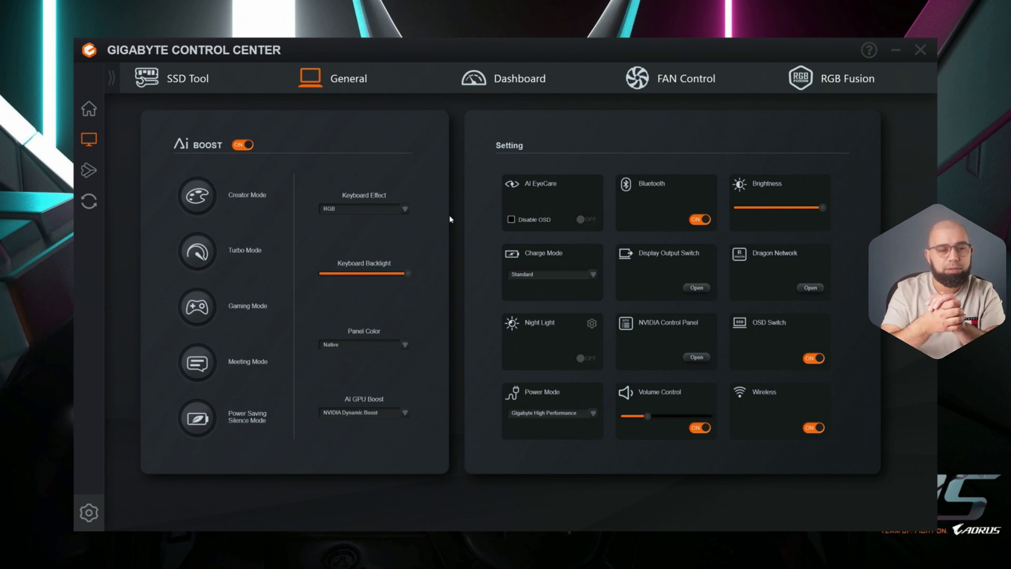
Turn AI Boost off and try the Gaming and Turbo Mode profiles.
click(247, 147)
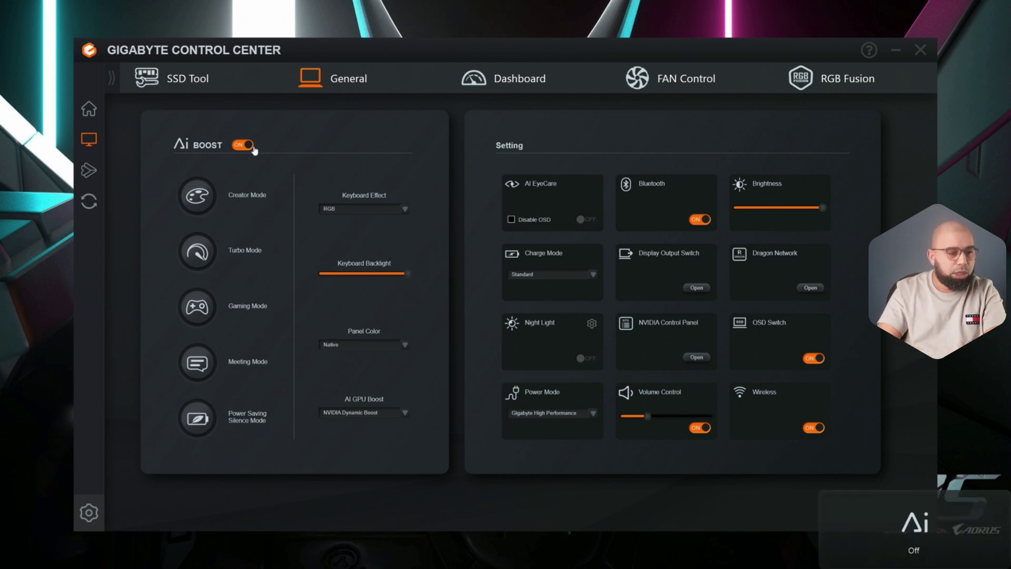
click(248, 148)
click(248, 147)
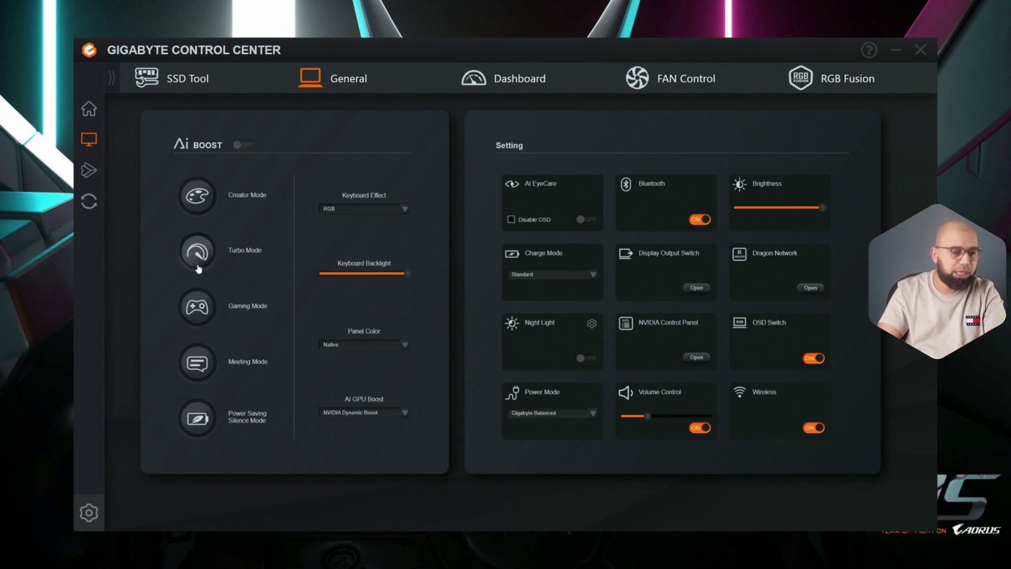
click(216, 293)
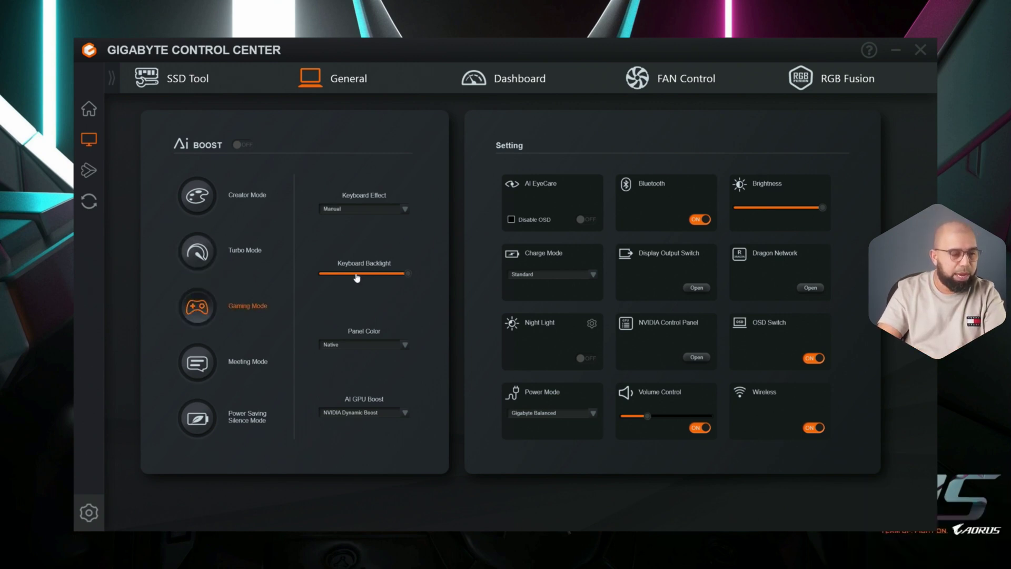
click(196, 257)
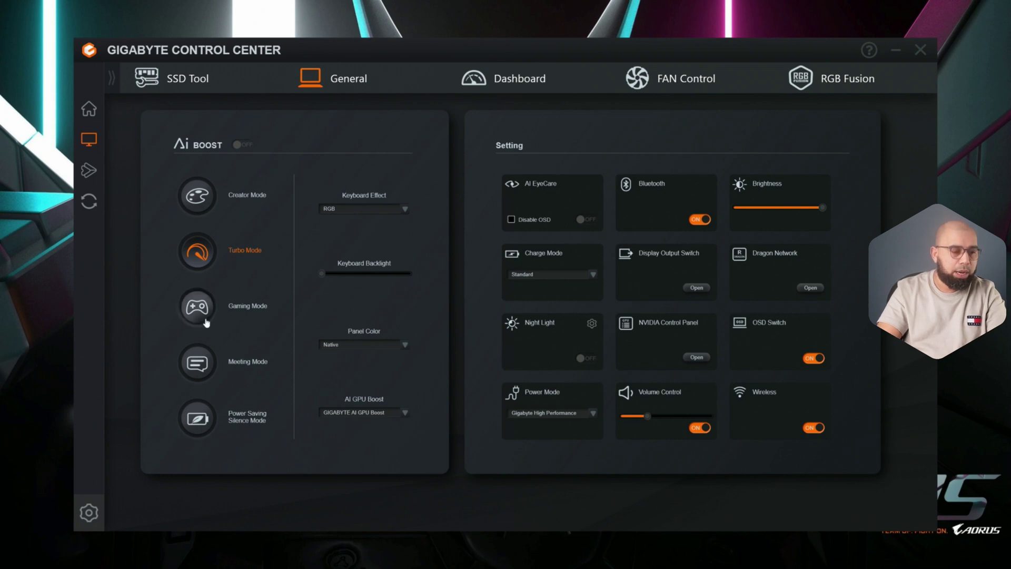
Dim the keyboard backlight to 10 in Meeting Mode, then settle on Gaming Mode.
click(209, 360)
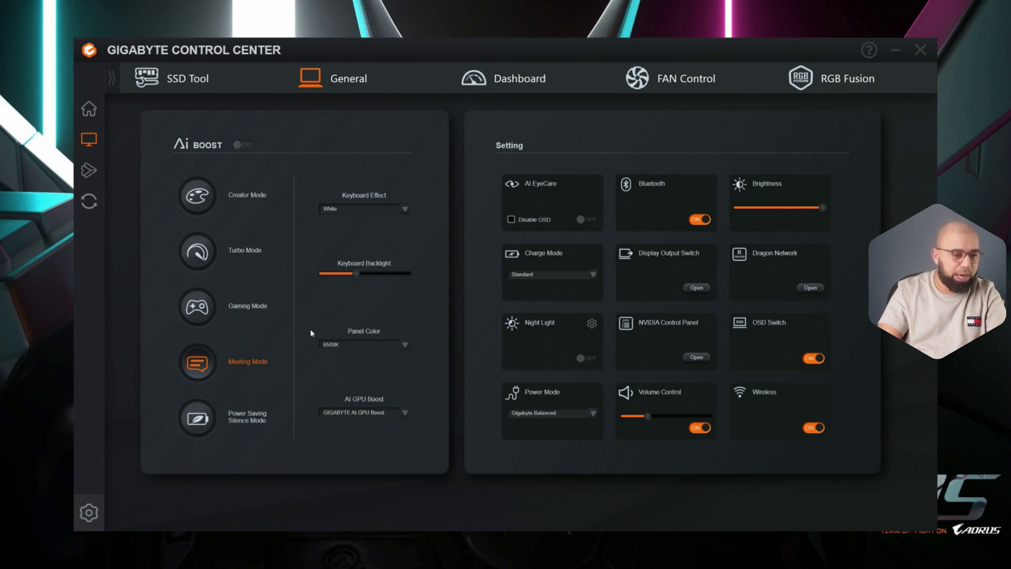
drag(357, 274, 330, 276)
click(232, 259)
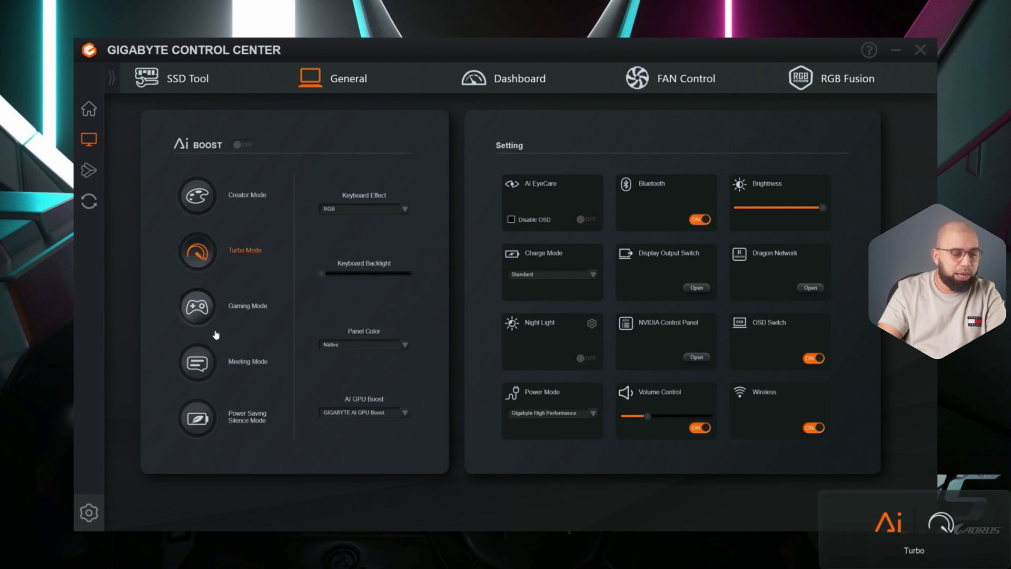
click(232, 362)
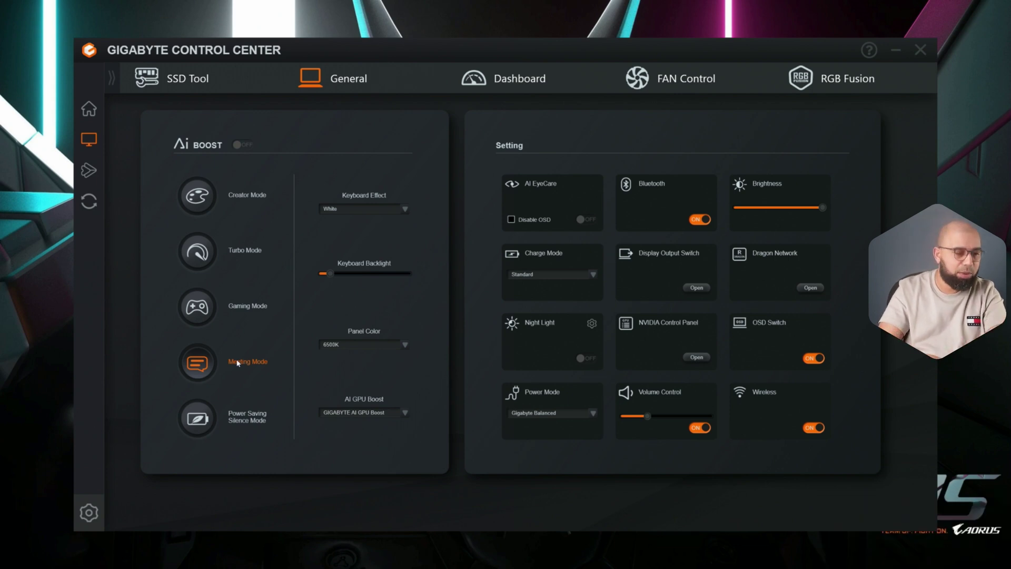
click(204, 321)
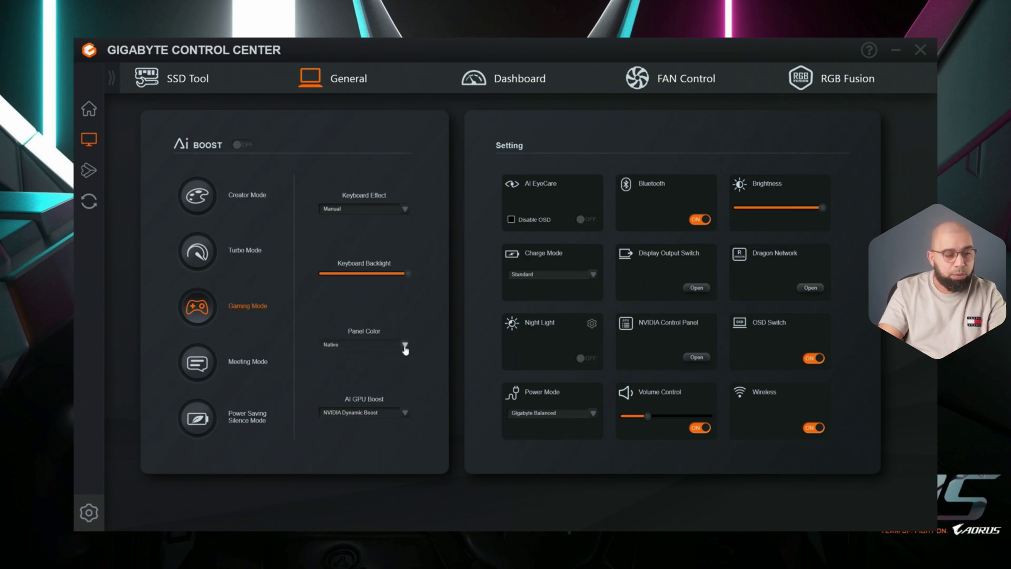
Look through the AI GPU Boost choices, then switch AI Boost back on.
click(407, 414)
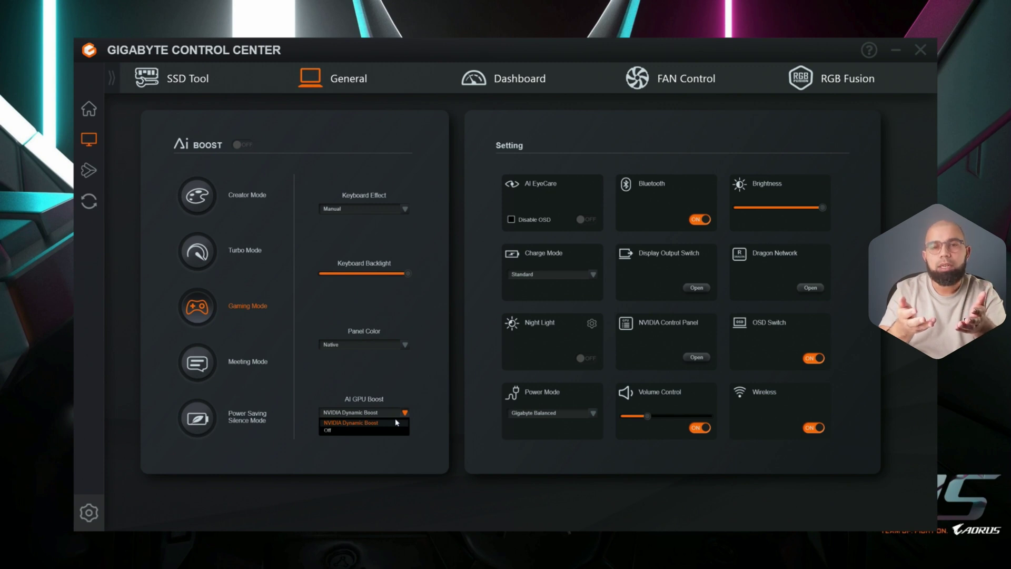
click(396, 422)
key(F2)
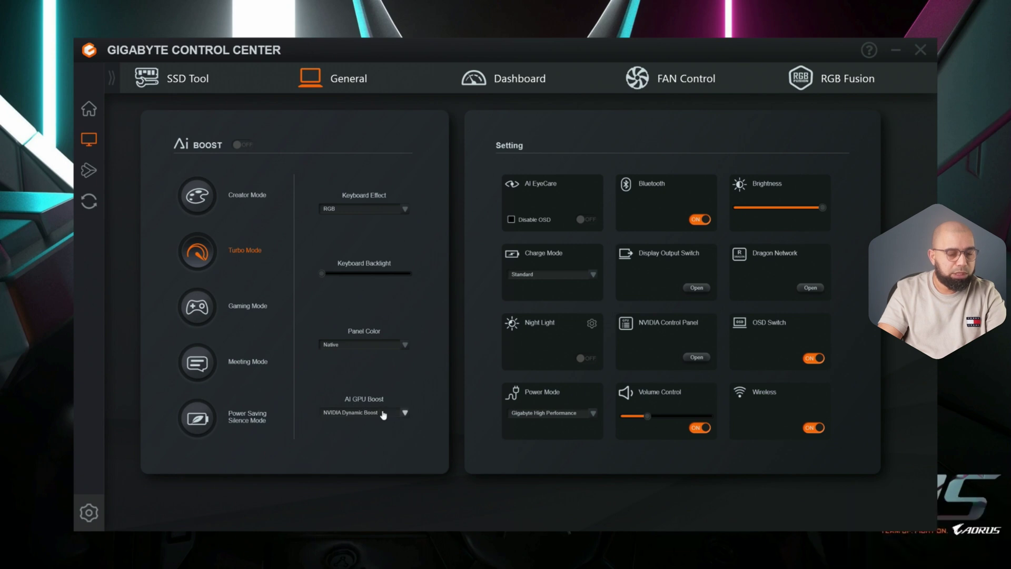
click(243, 146)
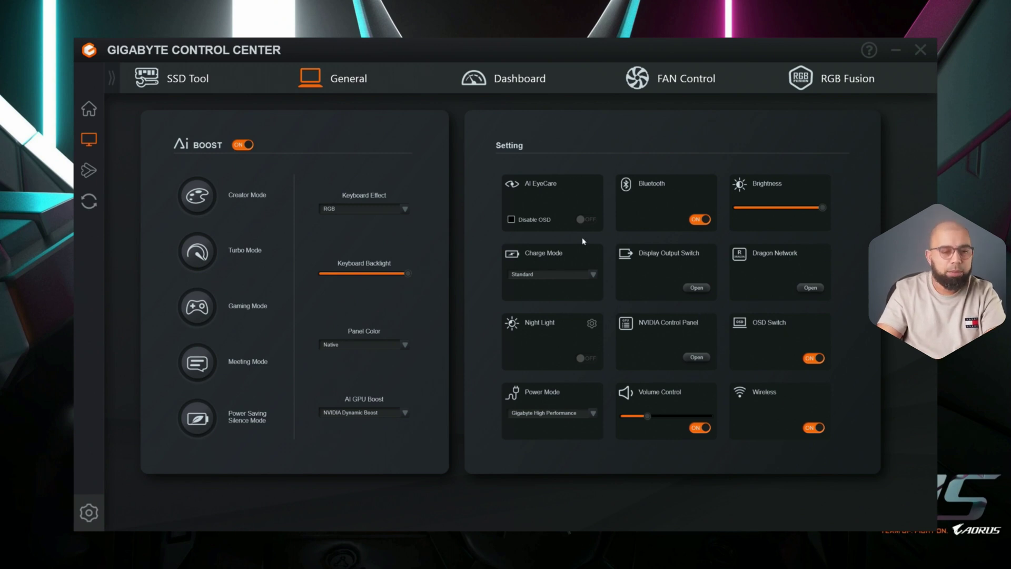
click(585, 219)
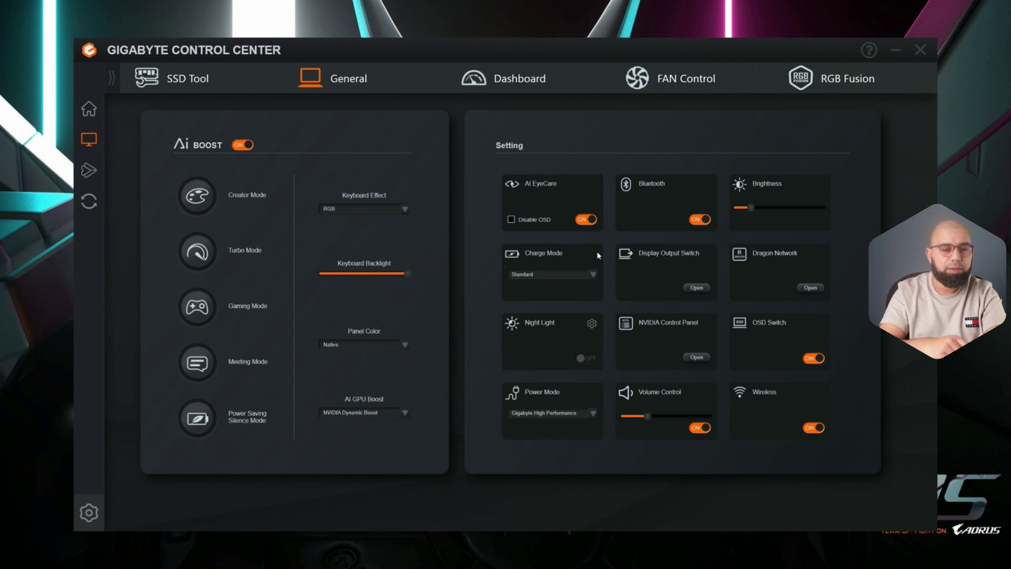
click(592, 220)
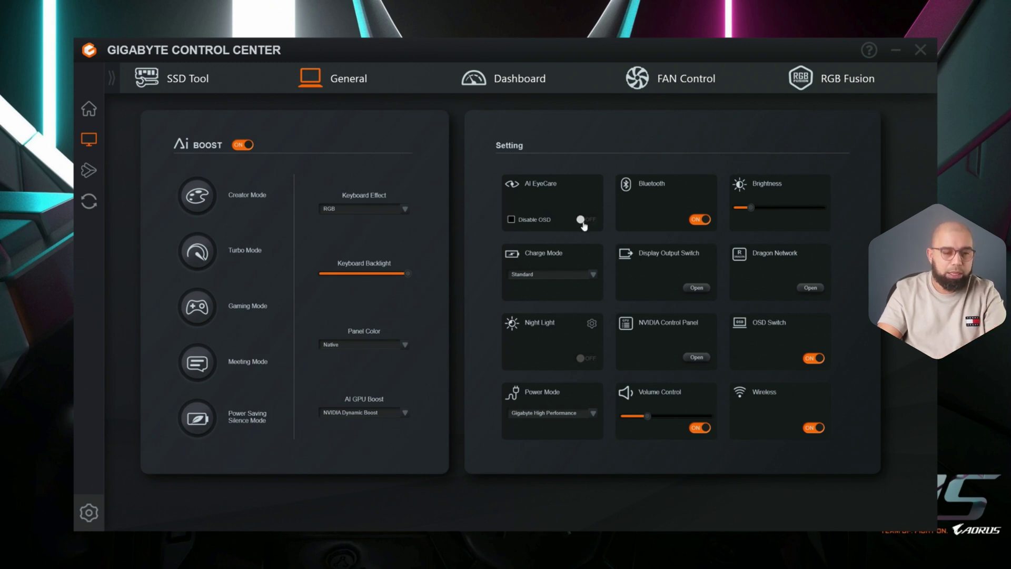
click(584, 221)
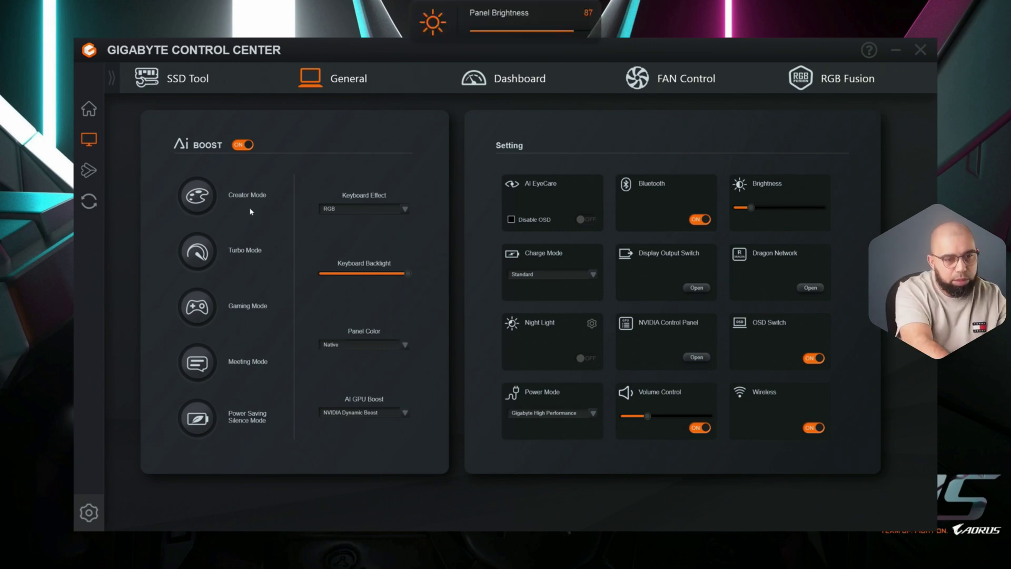
mouse_move(751, 215)
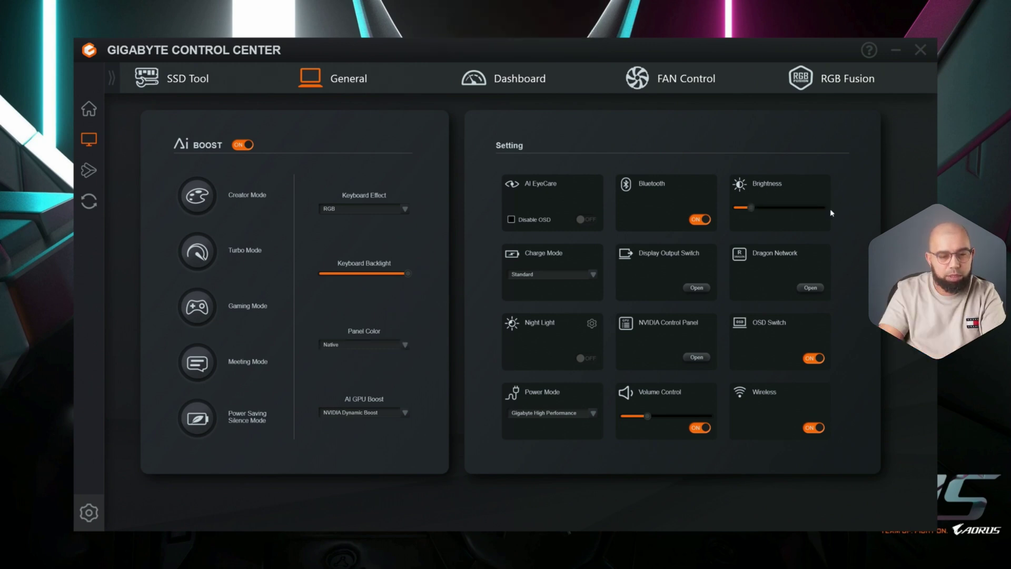
drag(752, 210, 823, 210)
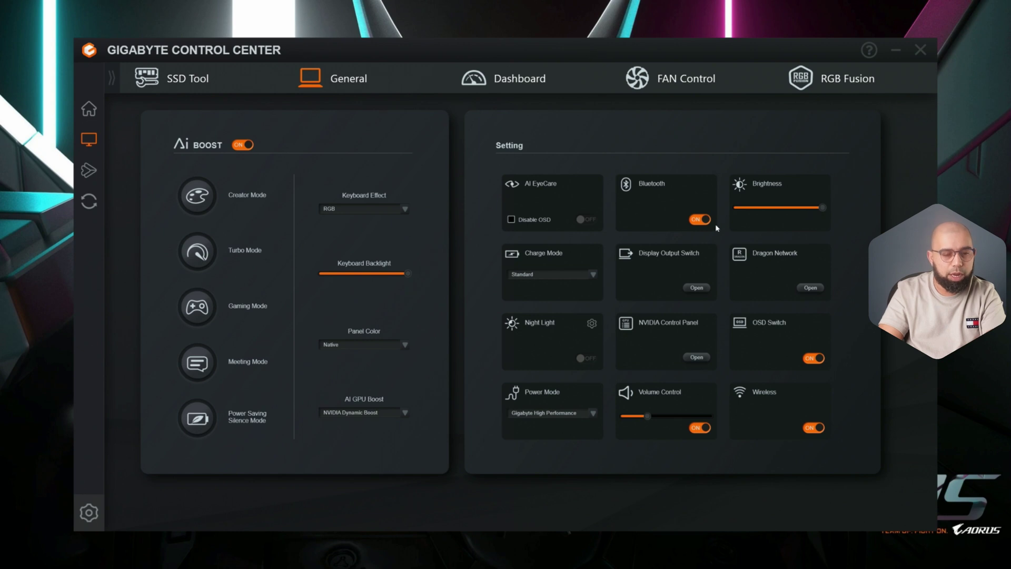
click(583, 219)
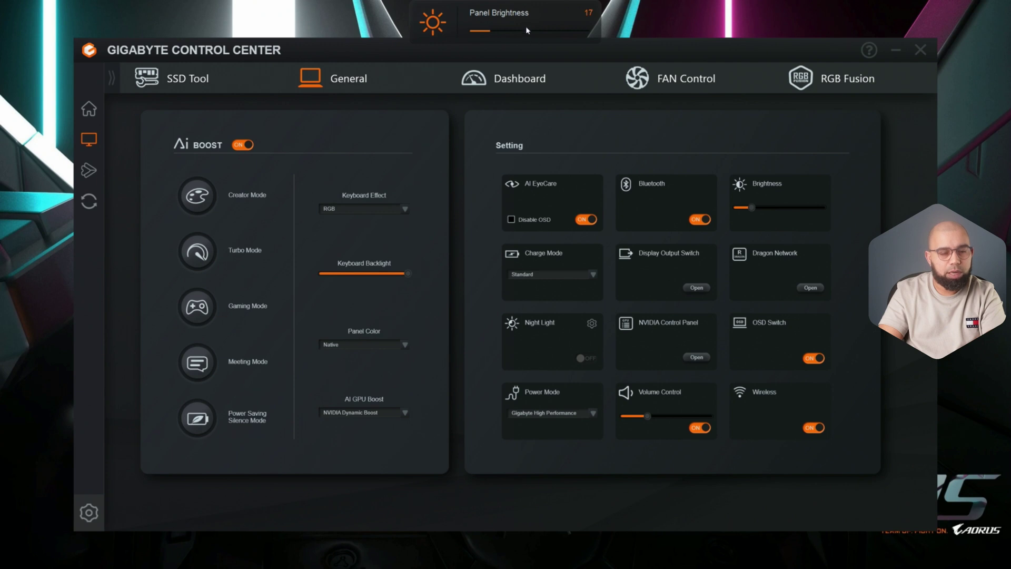
click(585, 220)
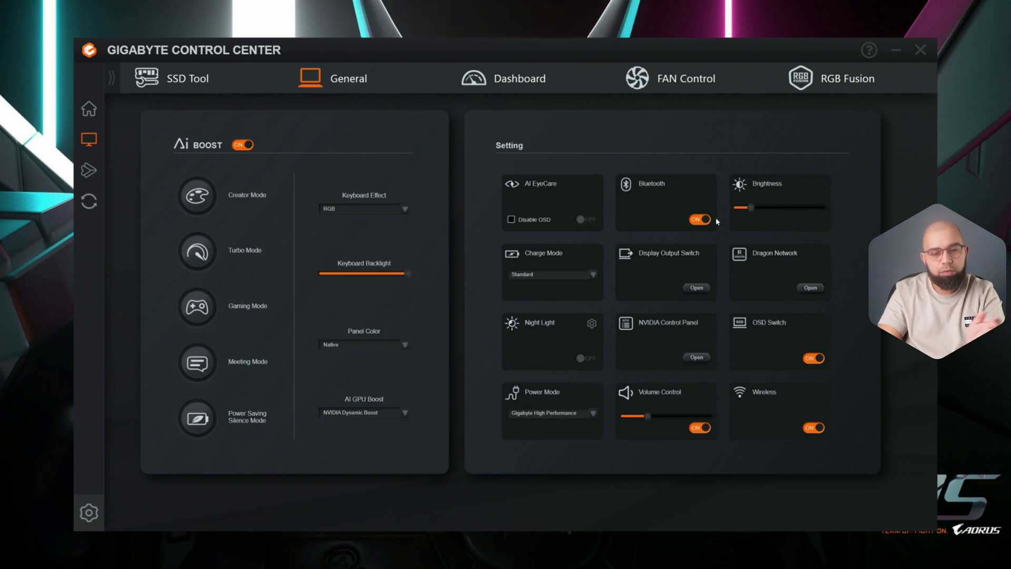
drag(751, 208, 844, 210)
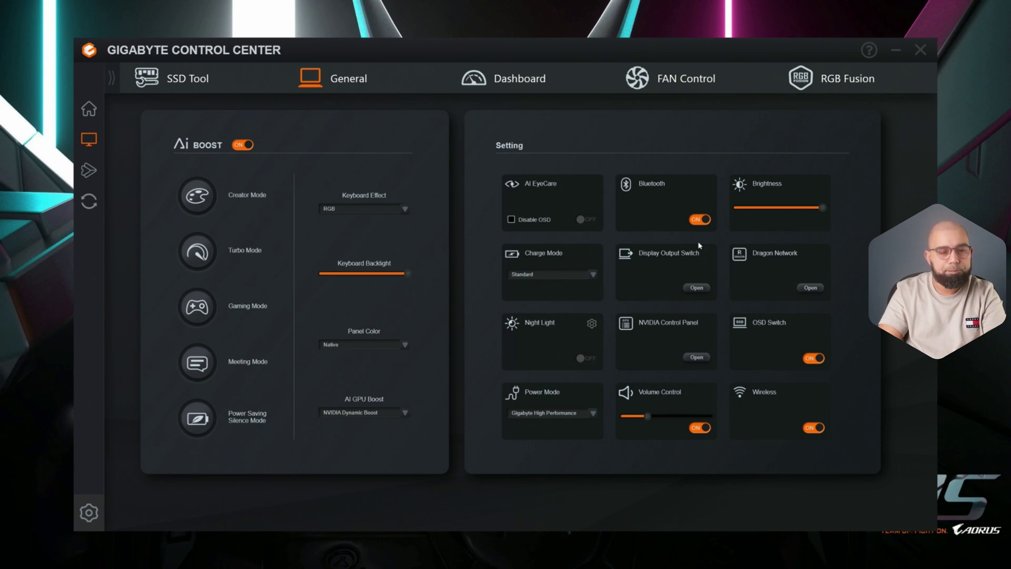
click(593, 274)
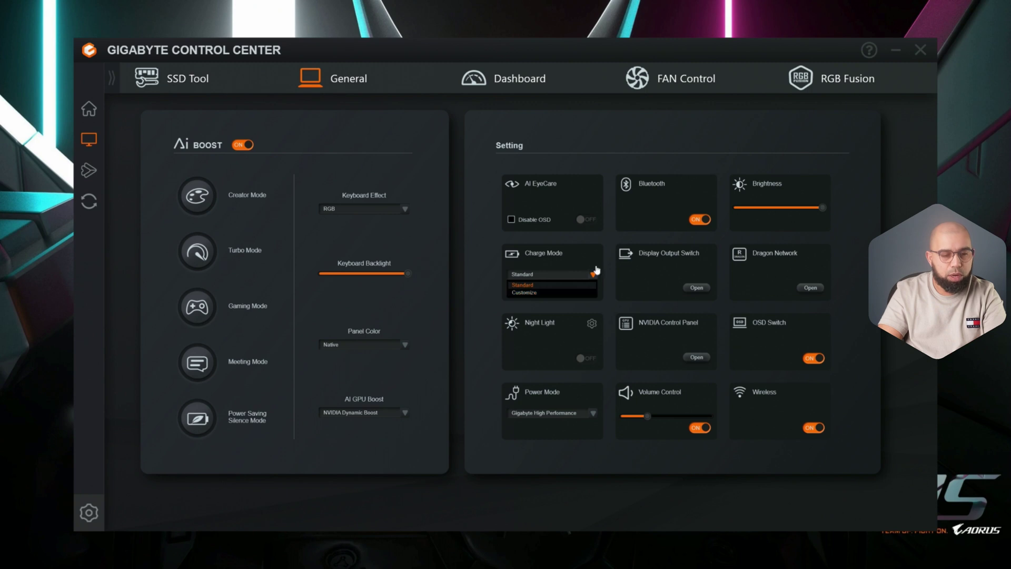
click(585, 284)
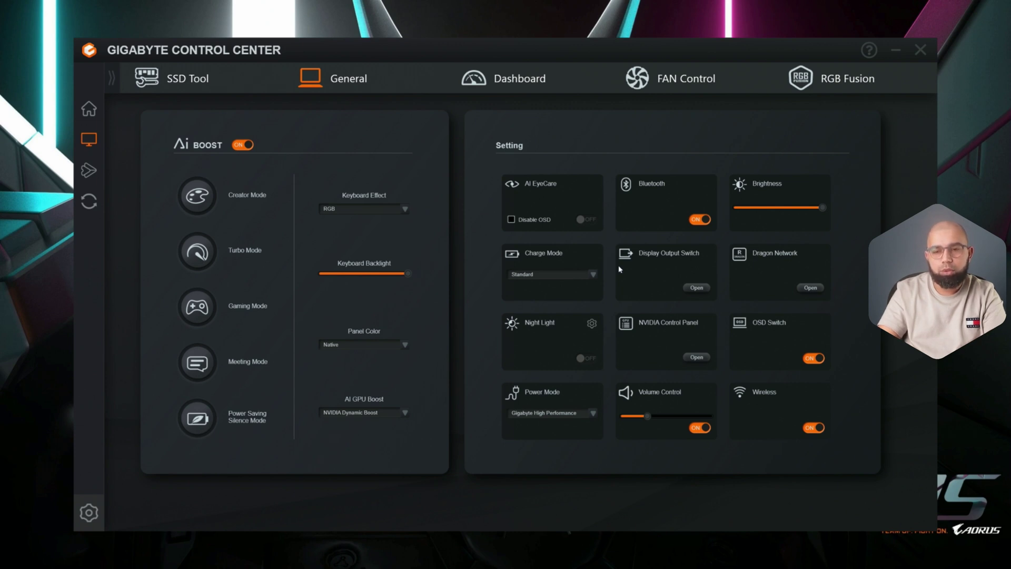
click(696, 288)
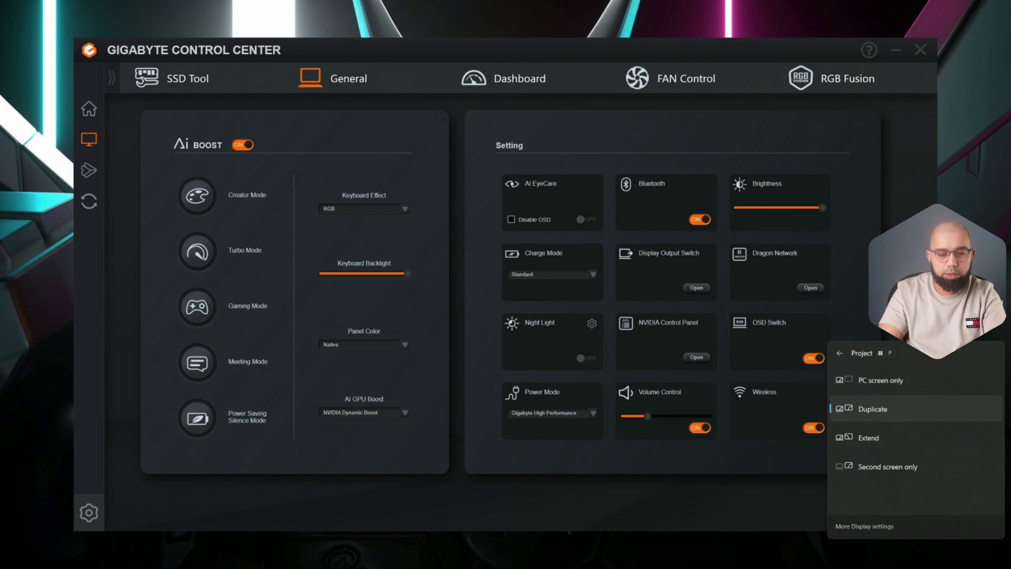
key(Escape)
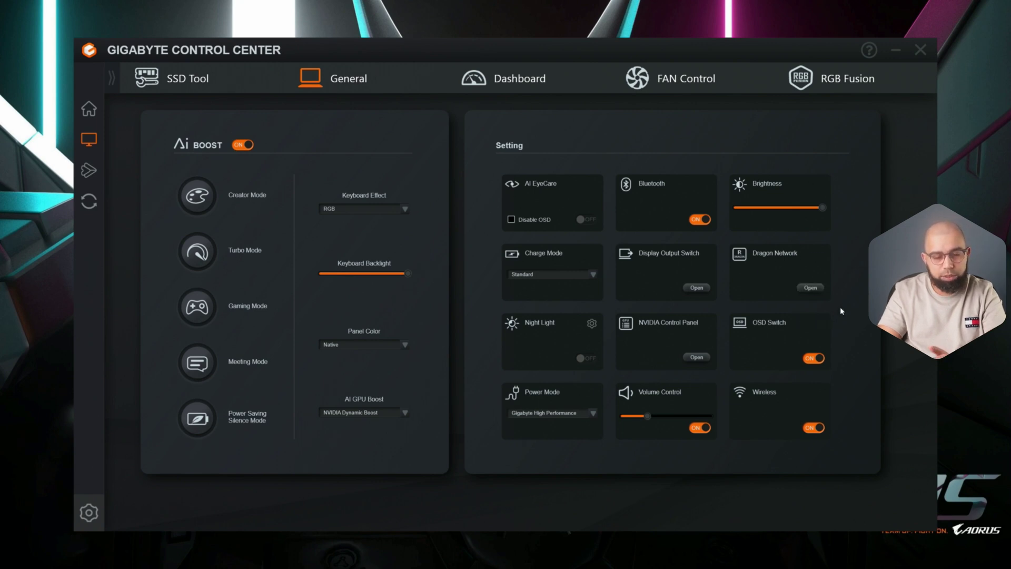
click(811, 288)
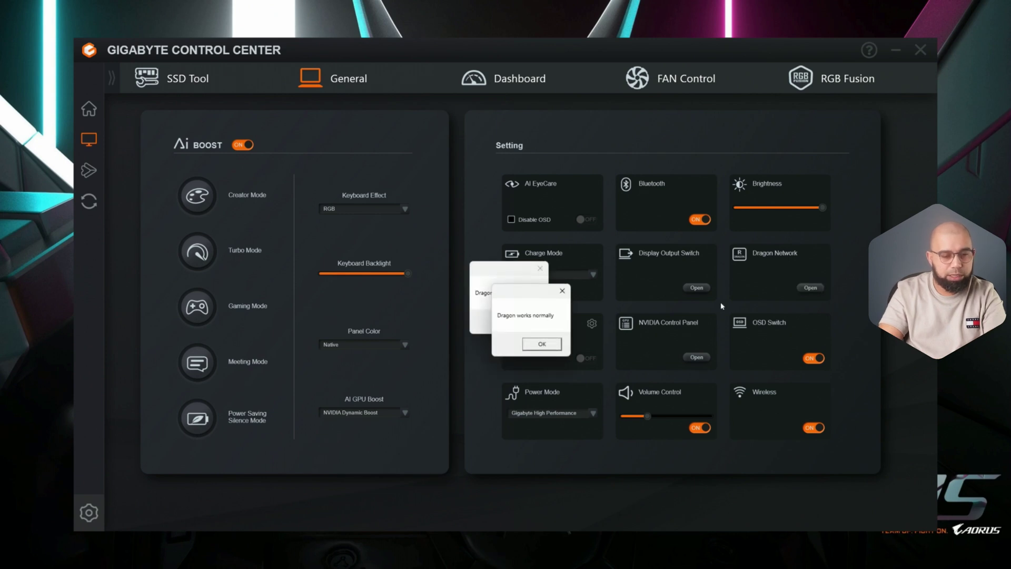
click(537, 341)
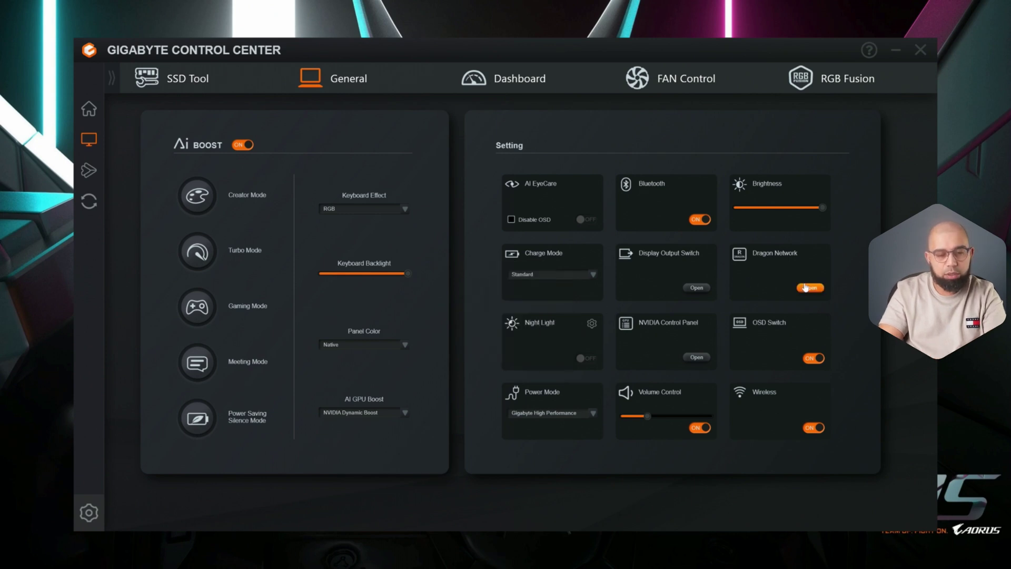
click(812, 288)
click(582, 378)
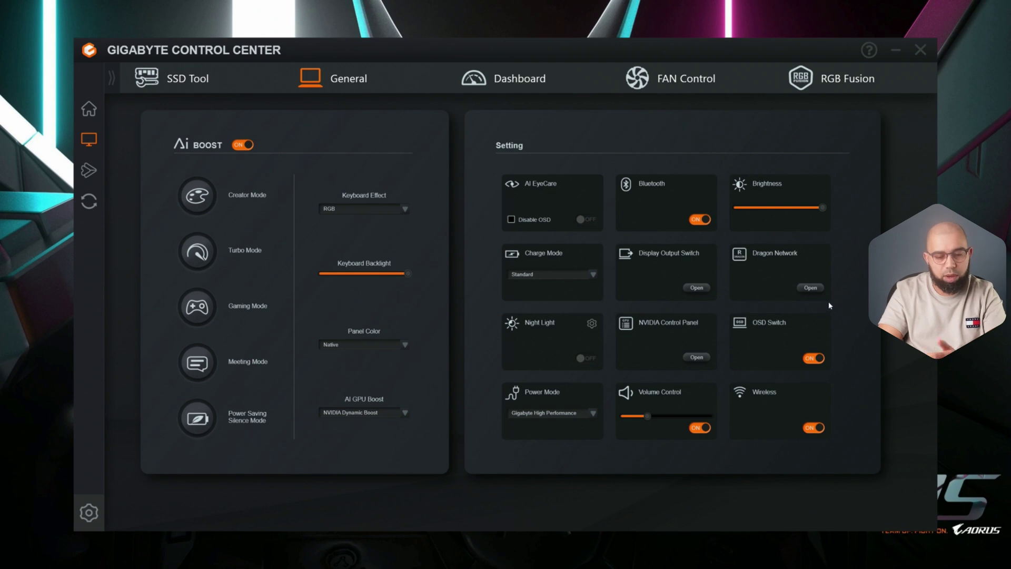
click(583, 358)
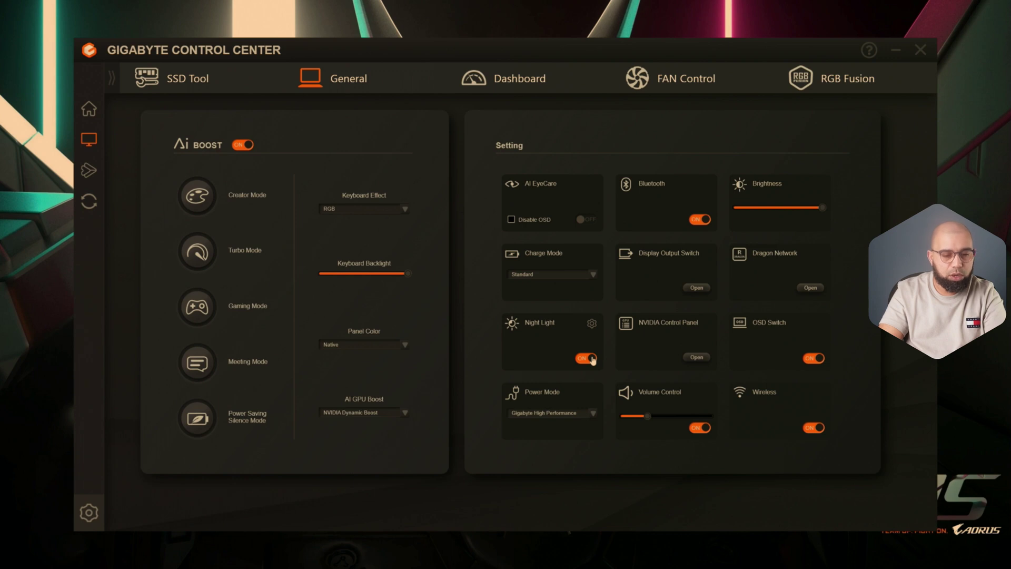
click(593, 359)
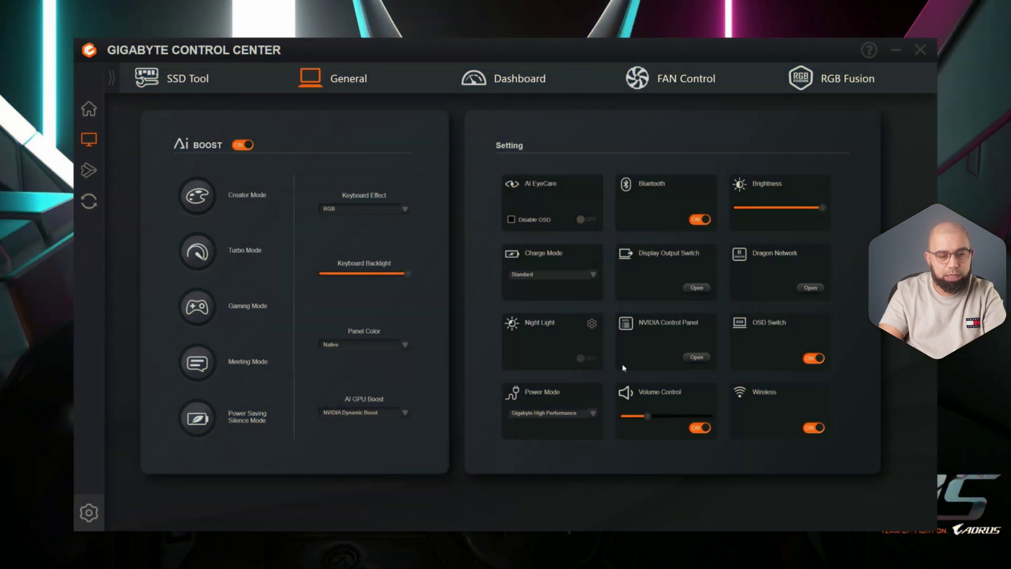
click(818, 360)
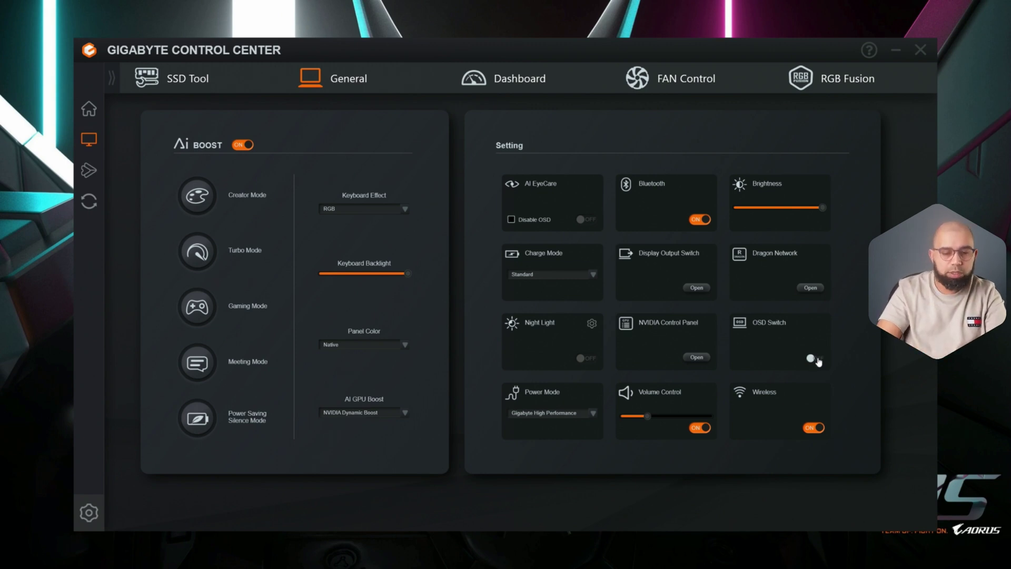
click(585, 220)
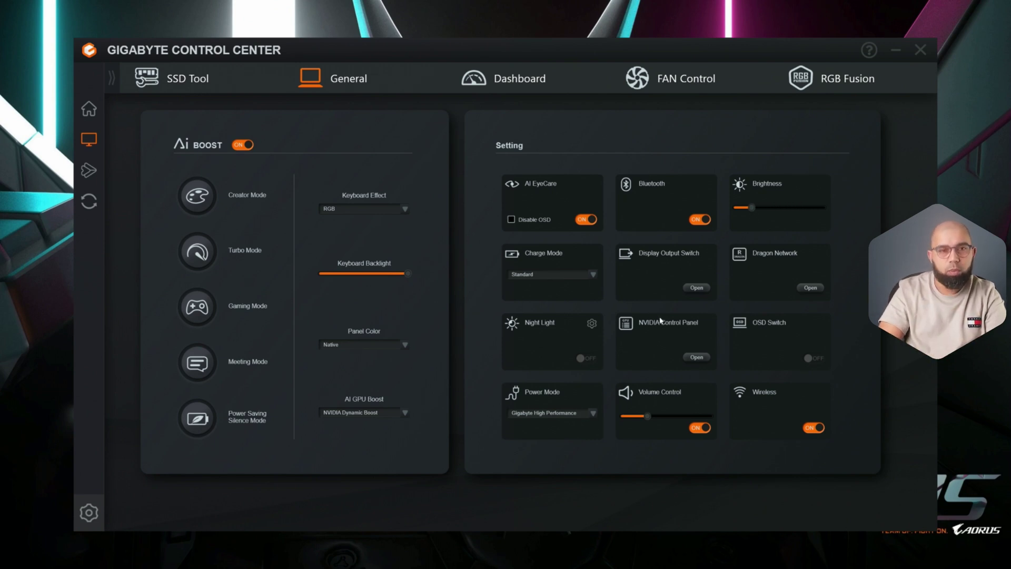
Turn off AI EyeCare, set Power Mode to Gigabyte Balanced, and test the volume slider.
click(587, 220)
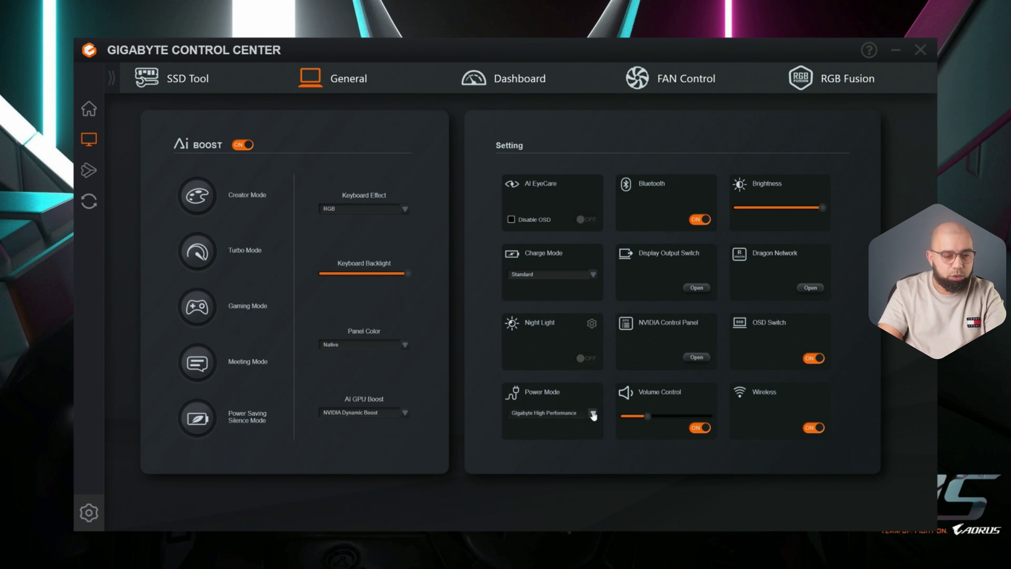
click(591, 413)
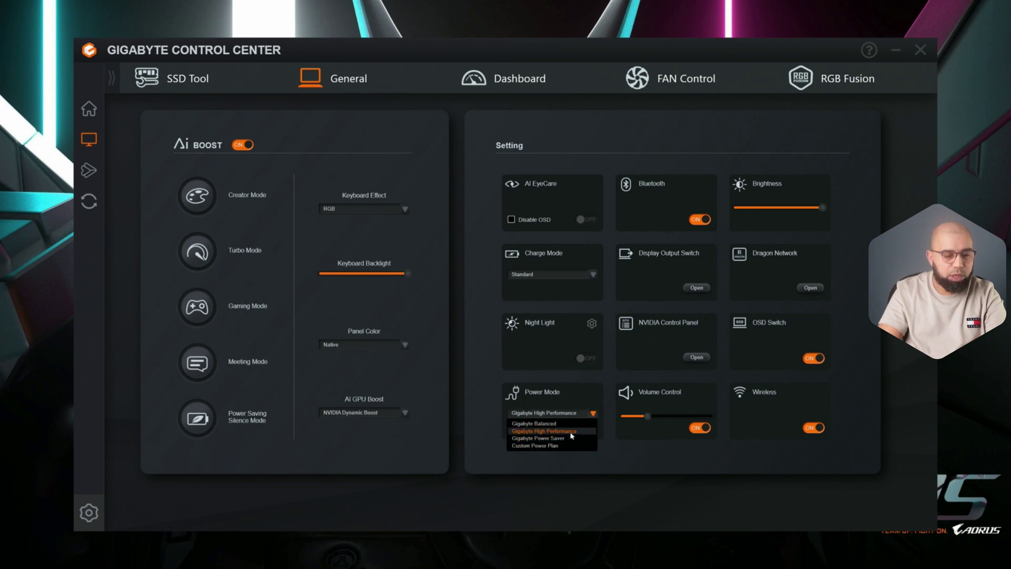
click(569, 438)
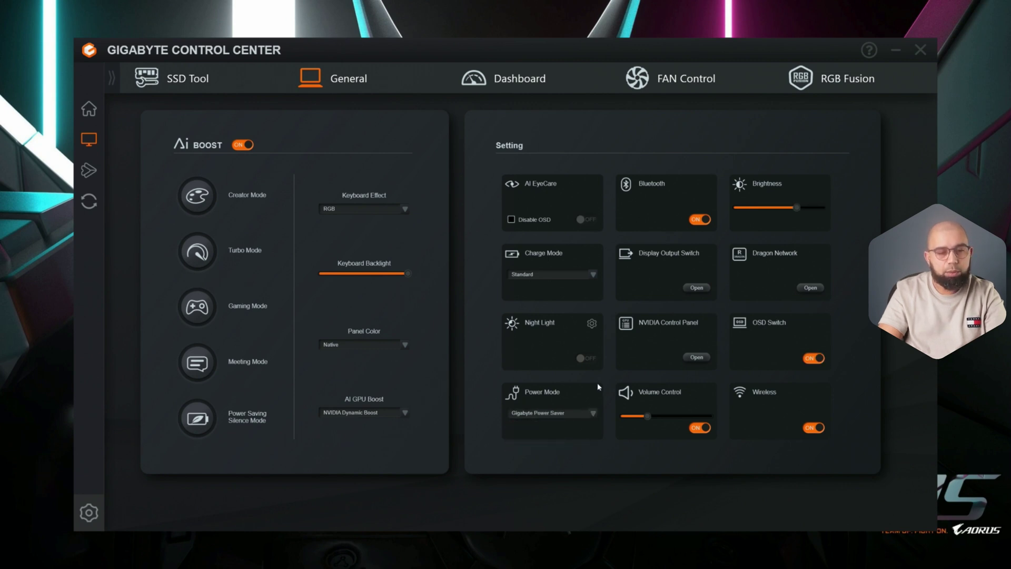
click(592, 415)
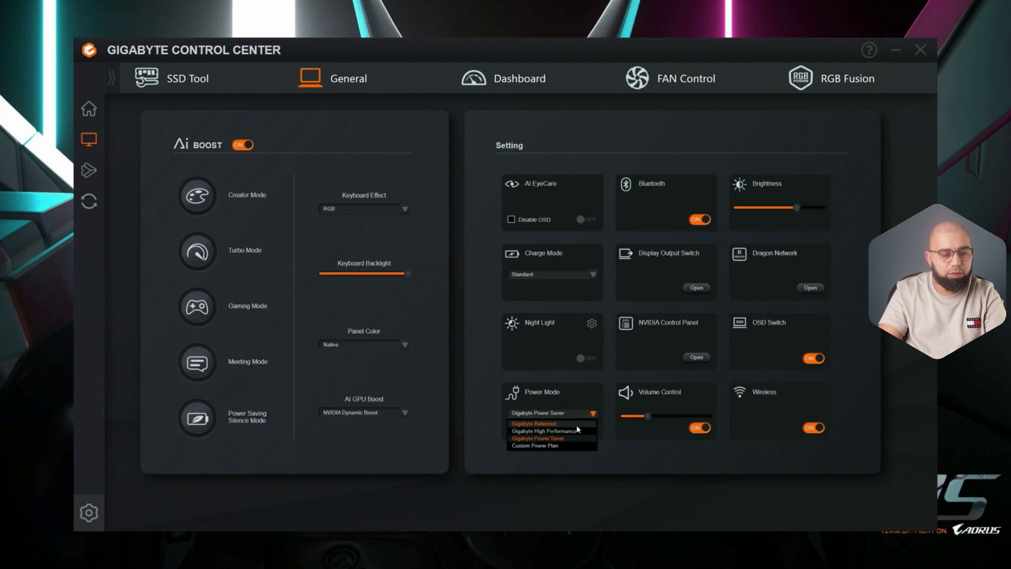
click(588, 424)
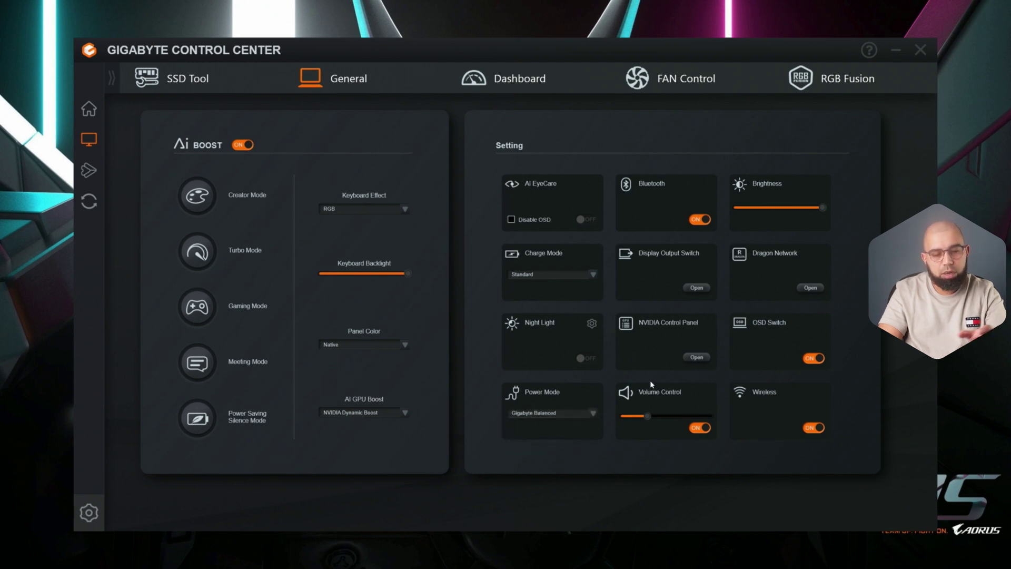
mouse_move(647, 417)
mouse_down()
mouse_move(706, 417)
mouse_move(653, 420)
mouse_up()
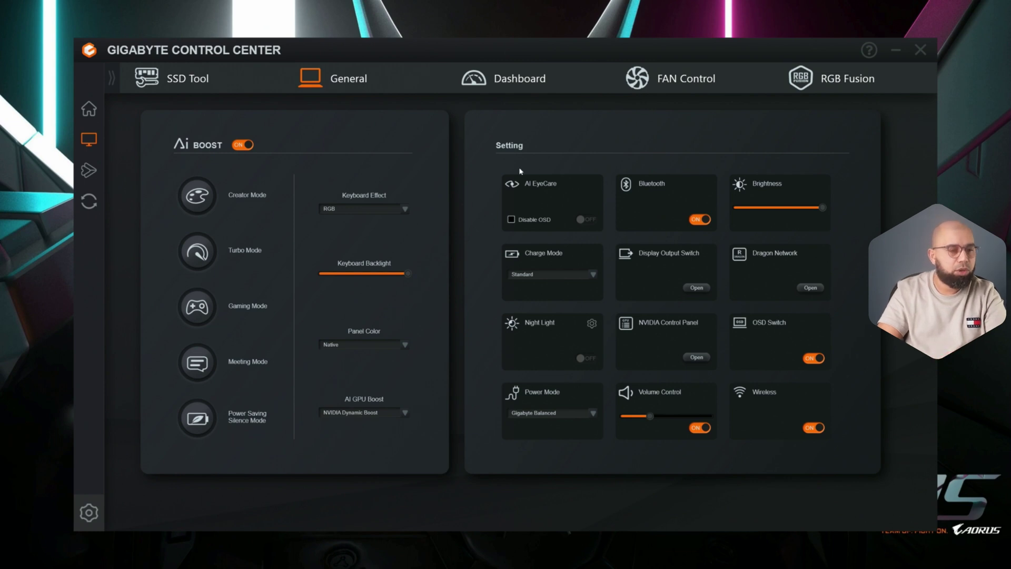
Open the Dashboard tab to view the system stats.
click(543, 80)
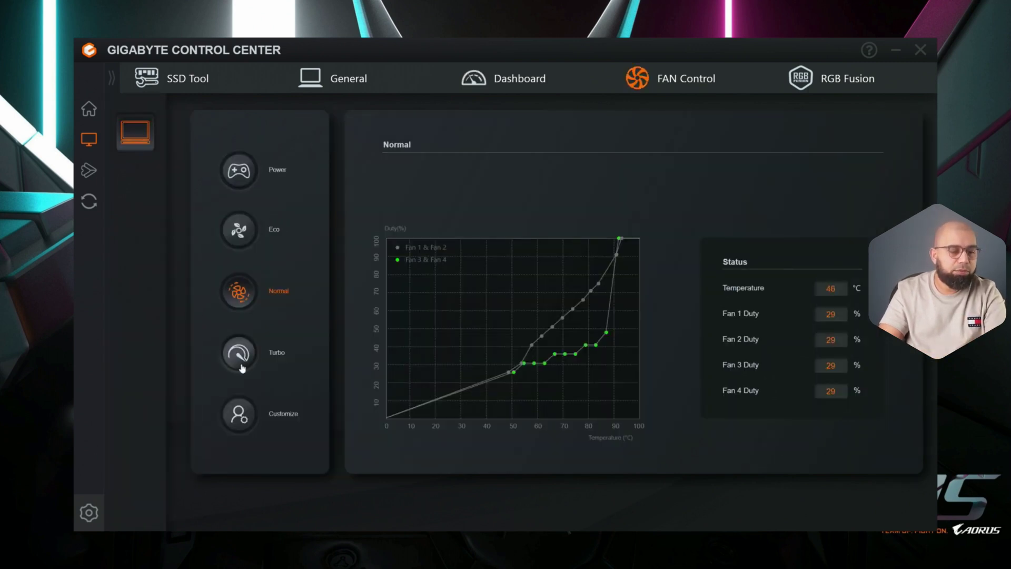
Compare the Power, Eco and Normal fan curves, then apply the Turbo fan profile.
click(239, 176)
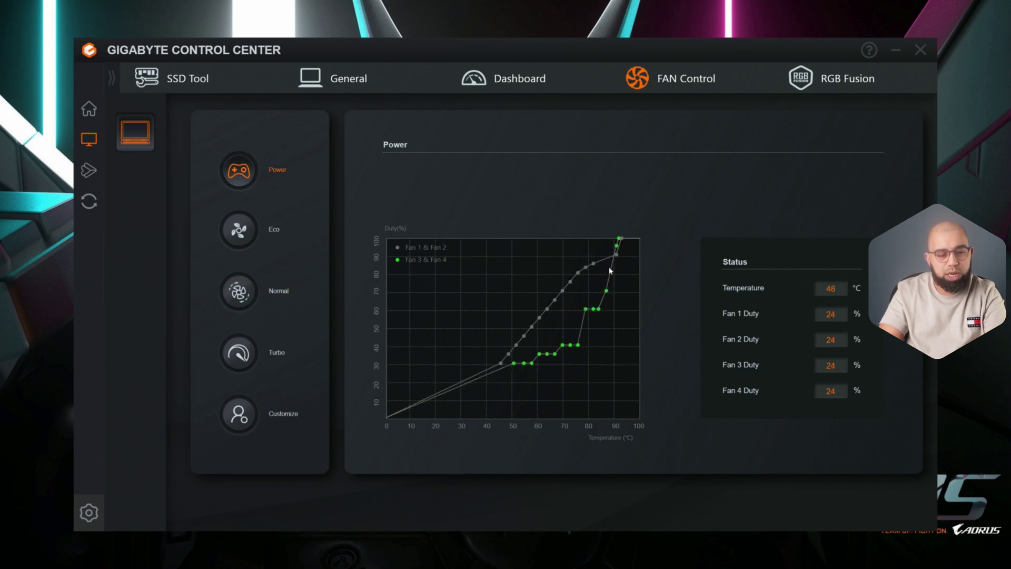
click(239, 229)
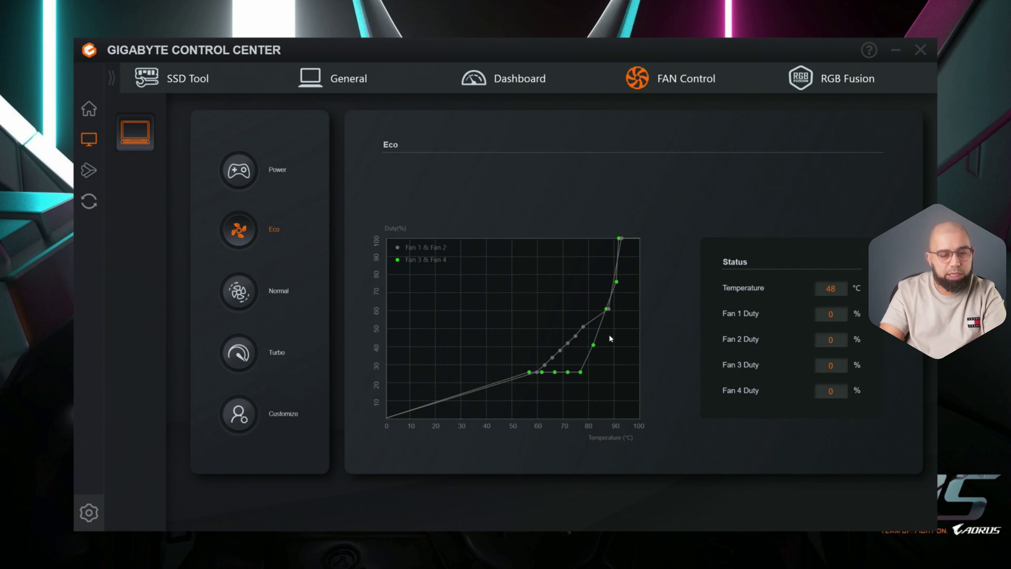
click(246, 297)
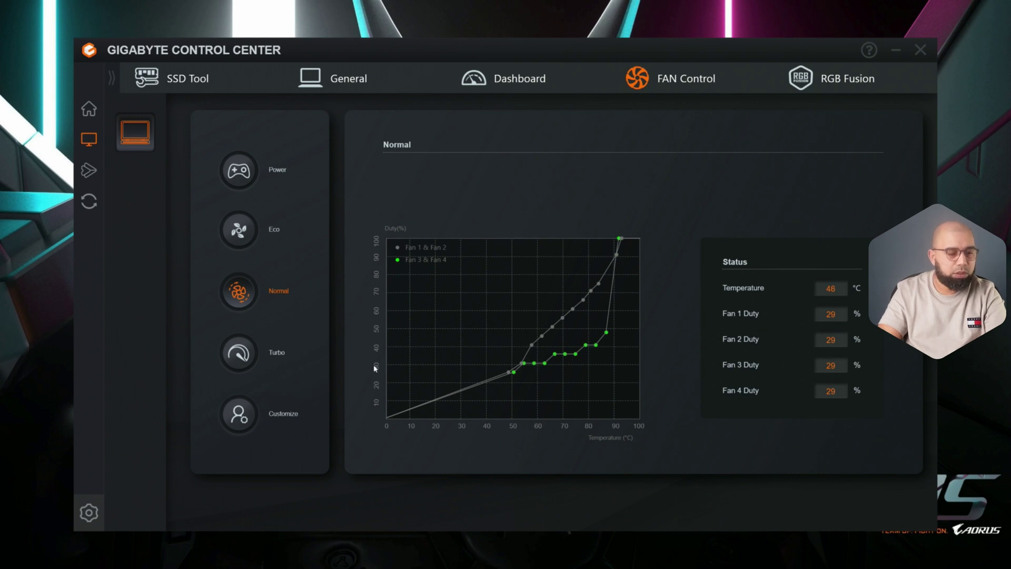
click(251, 358)
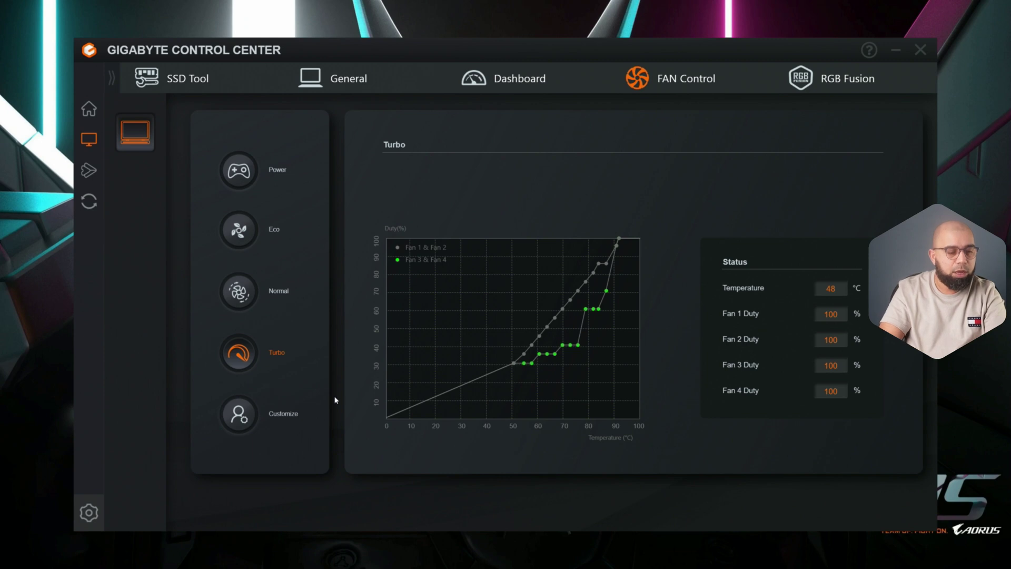
In the Customize fan profile, try Fixed Mode at about 29%, then restore the default Dynamic curve.
click(245, 416)
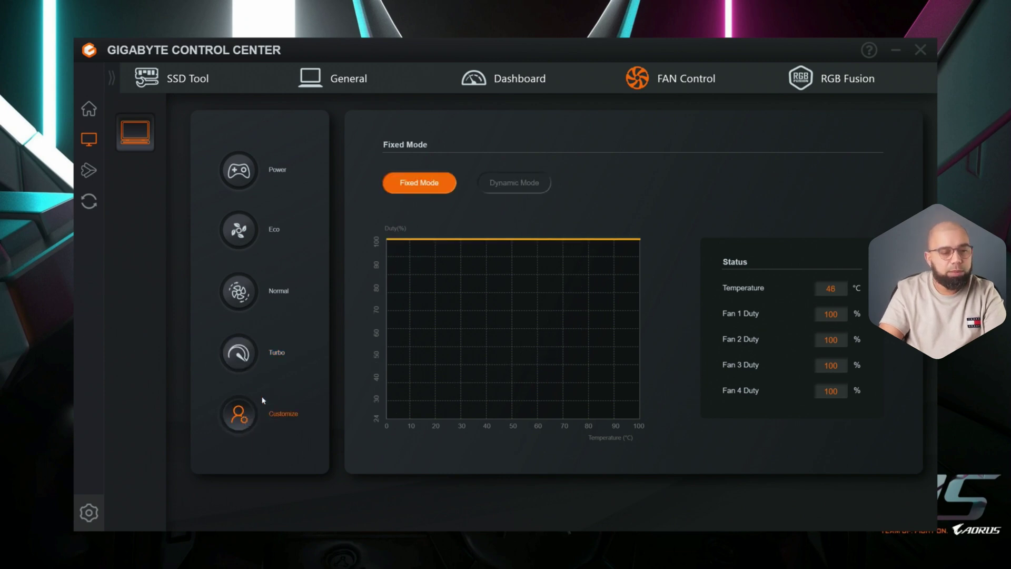
click(494, 184)
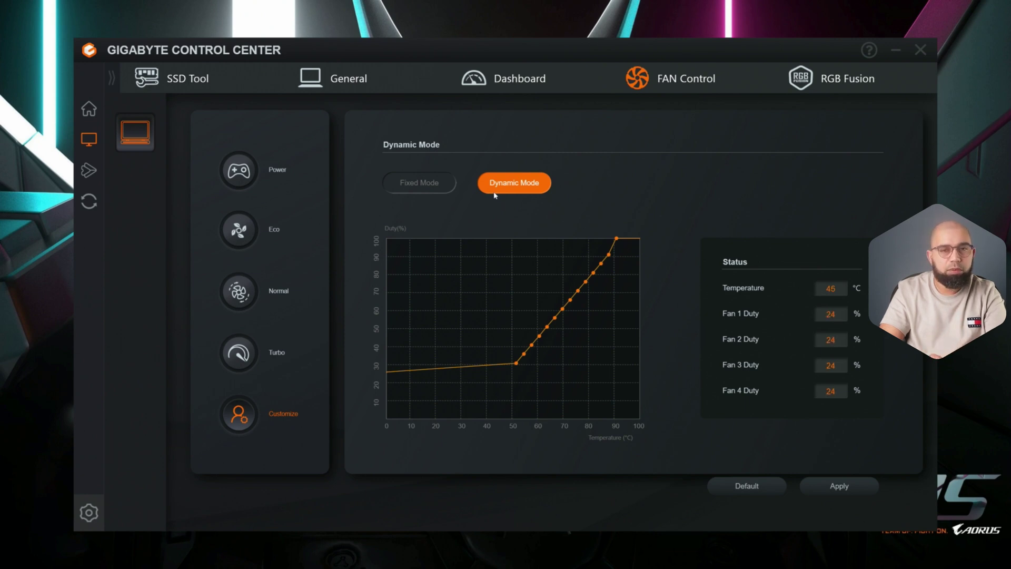
click(429, 185)
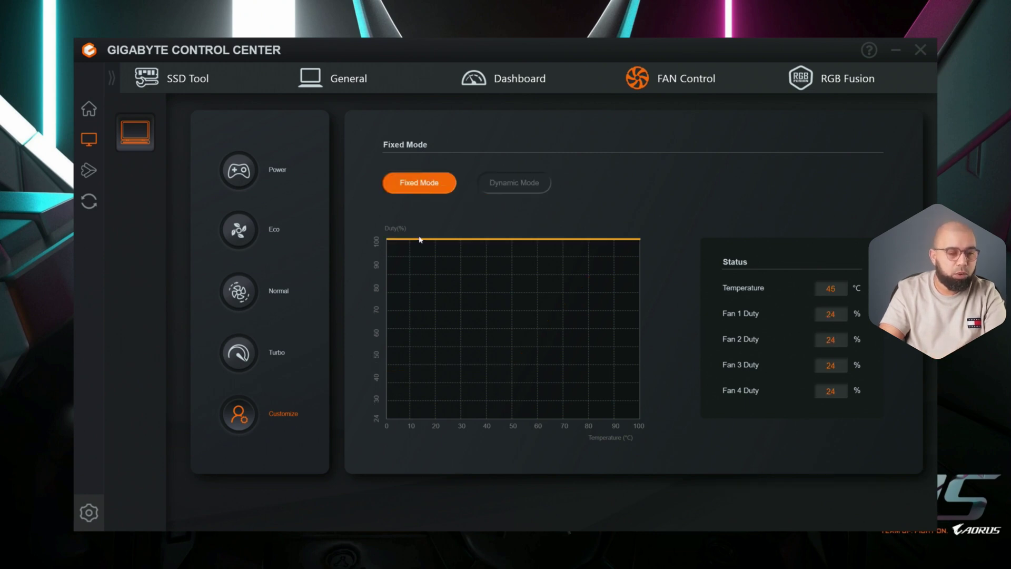
drag(420, 241, 433, 397)
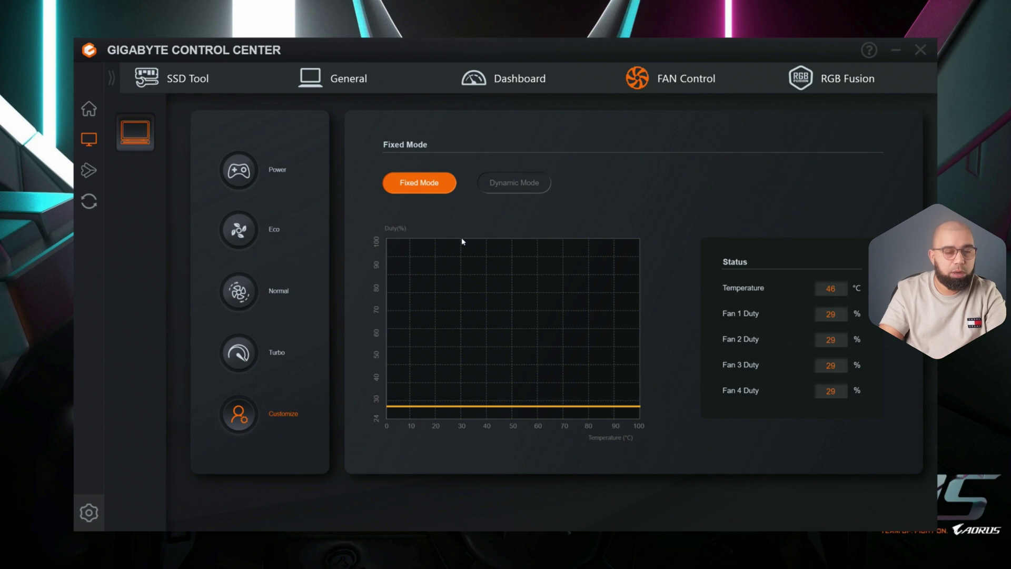
click(514, 189)
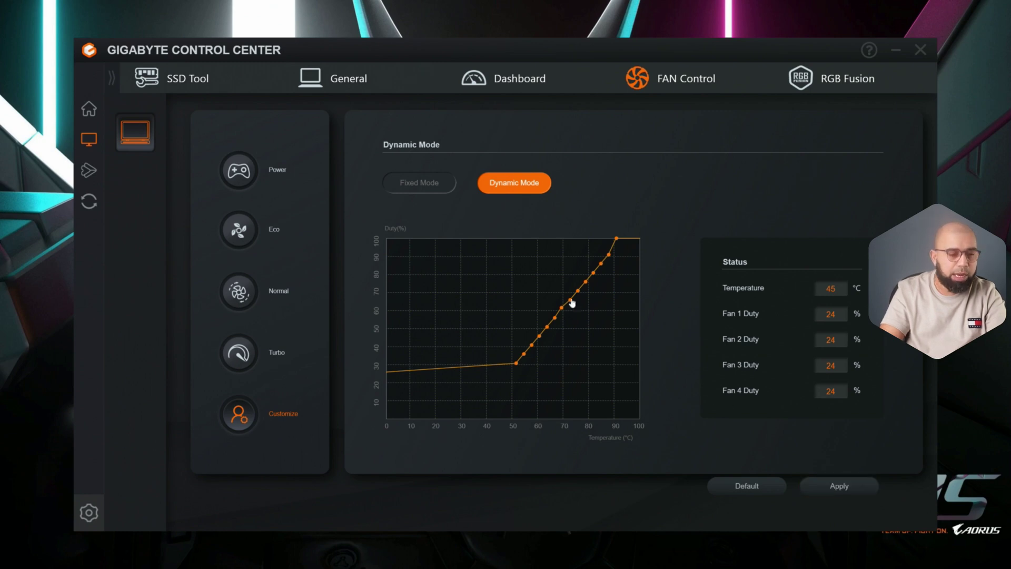
click(746, 484)
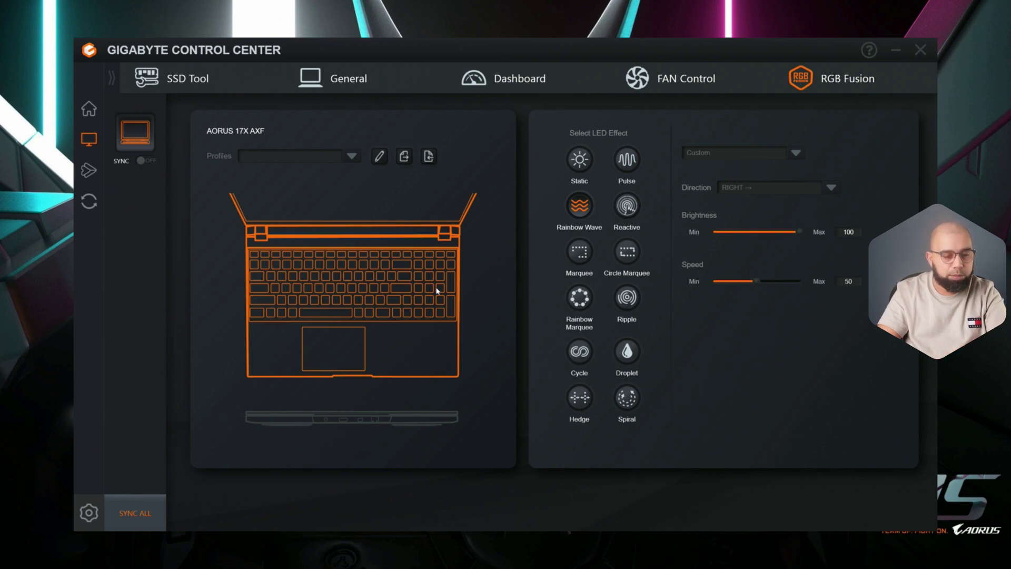
Change the keyboard lighting from Static to Ripple at brightness 100 and speed 20.
click(581, 162)
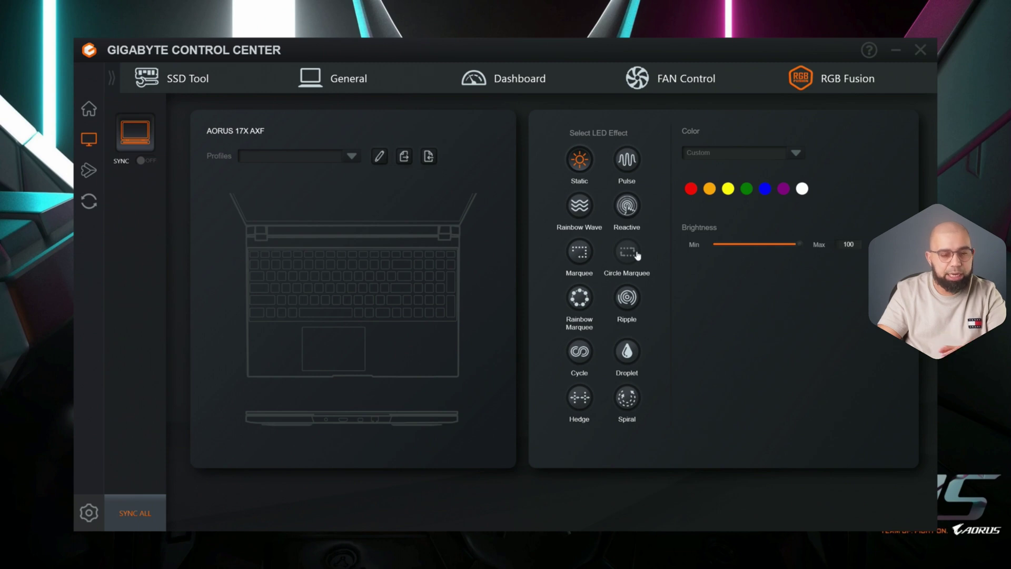
click(627, 297)
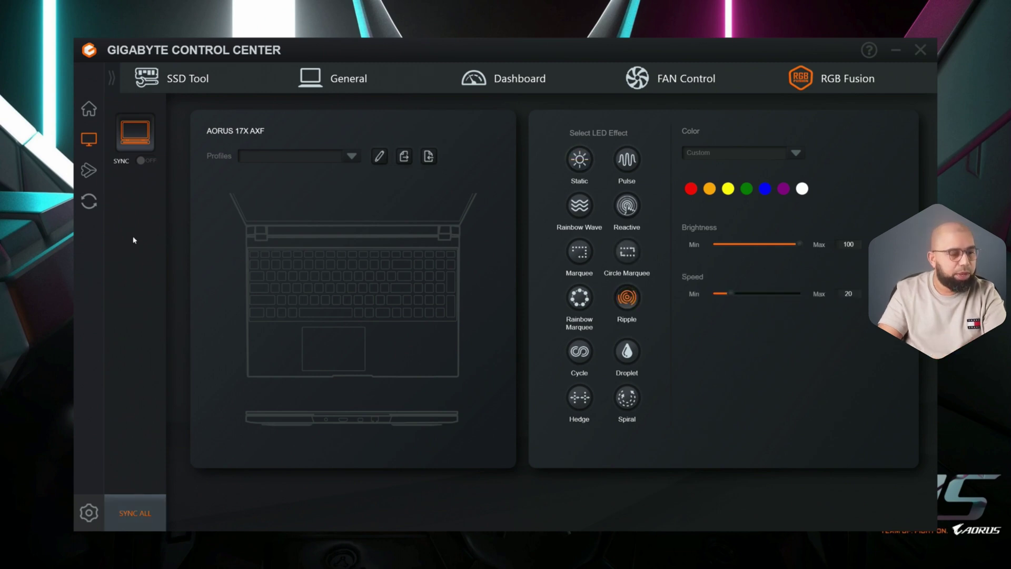
In the app settings, reset and confirm the AI Boost profile to factory default.
click(90, 511)
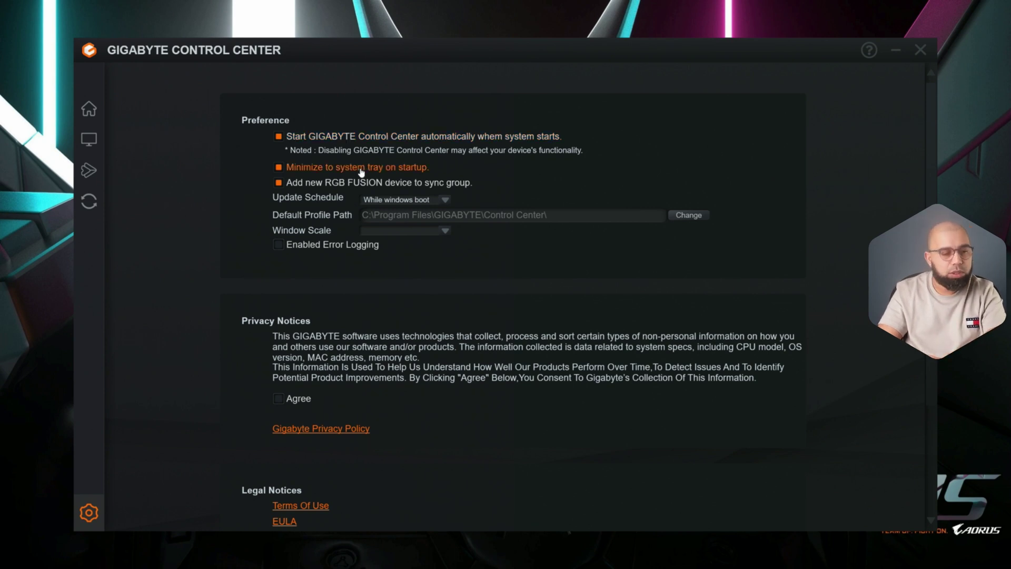
scroll(411, 195, down, 1)
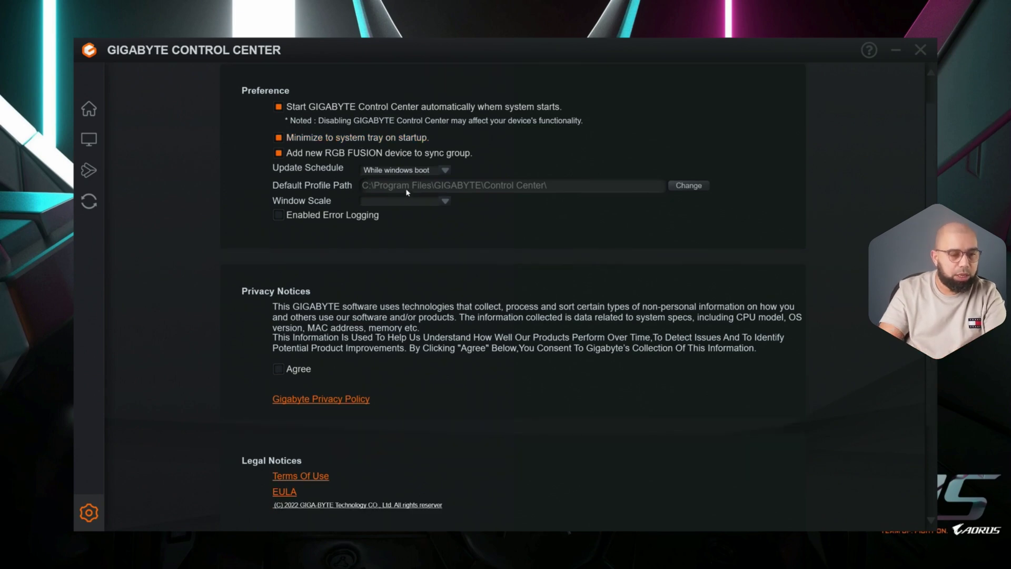
scroll(367, 359, down, 3)
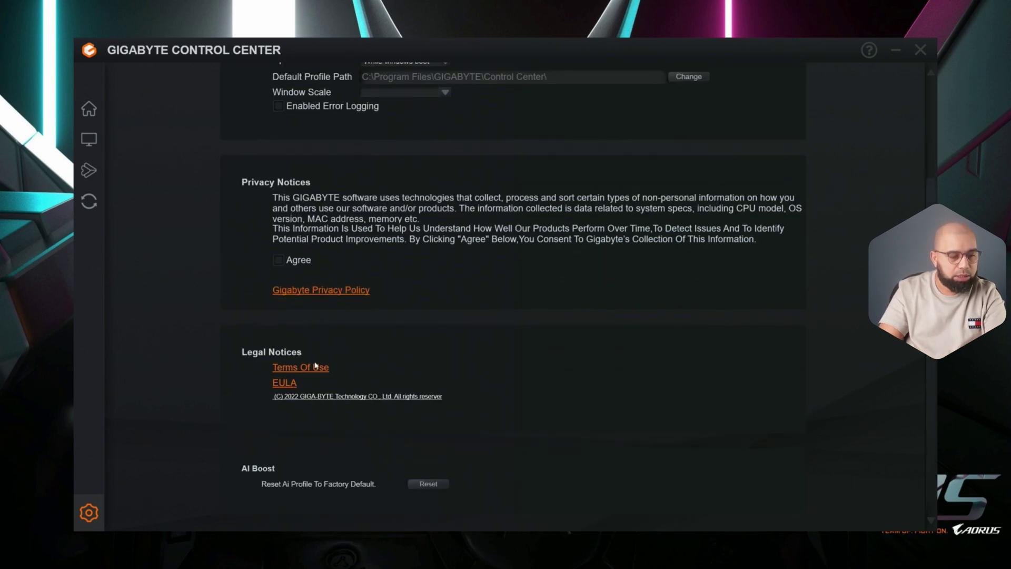
scroll(245, 355, down, 1)
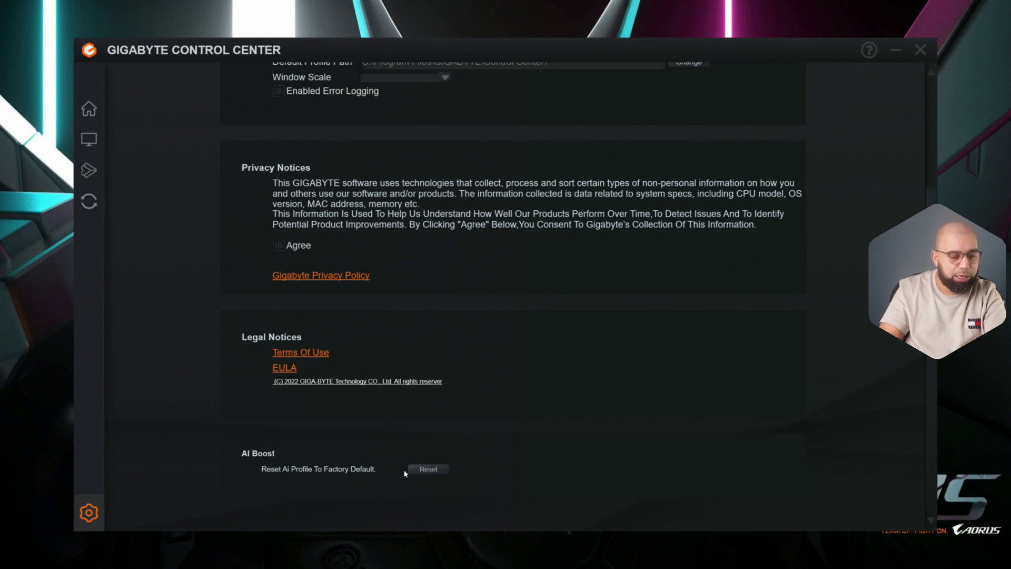
click(426, 469)
click(537, 323)
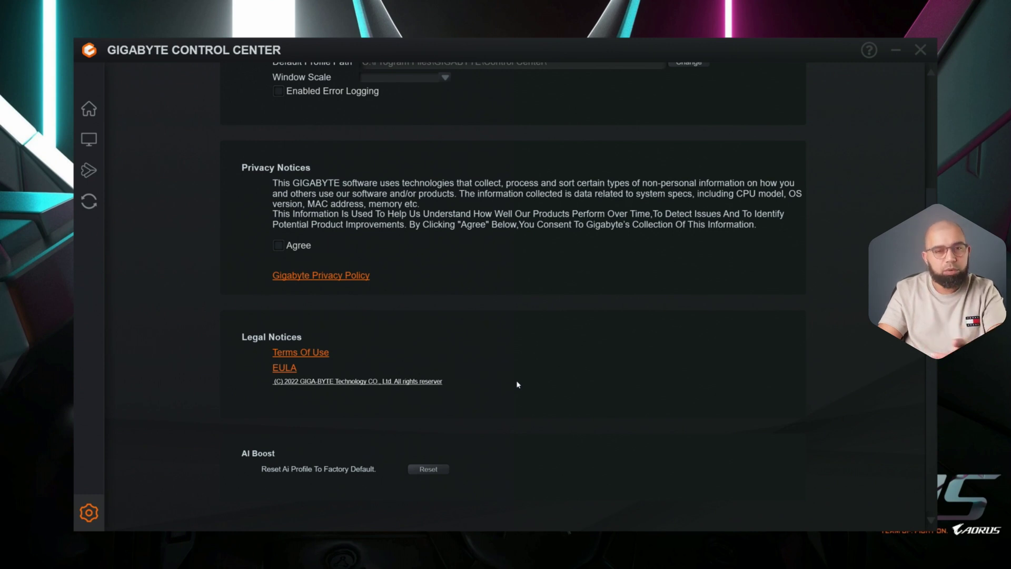
scroll(454, 358, up, 3)
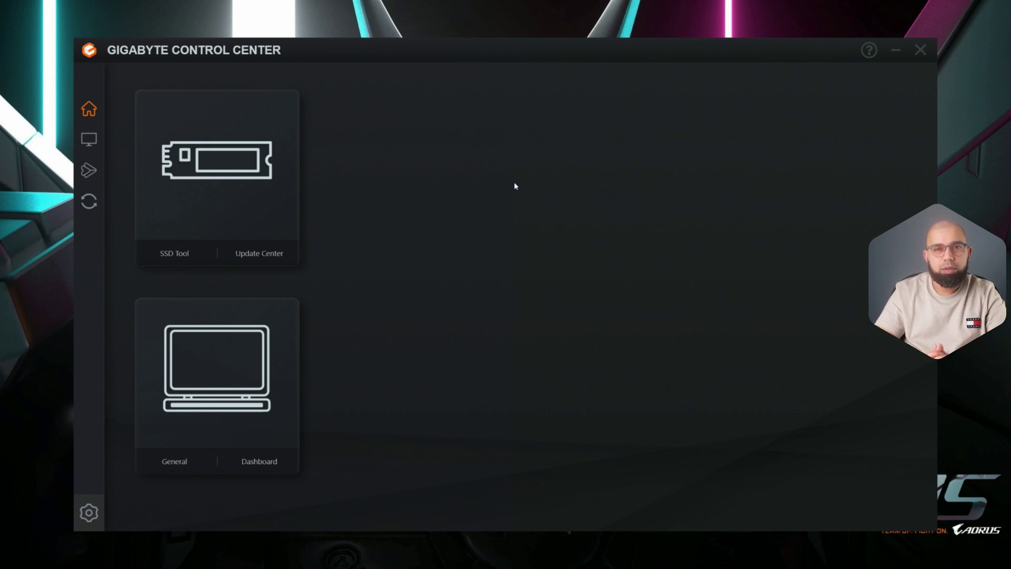
Open the General page from the Home card to check AI Boost is off.
click(241, 342)
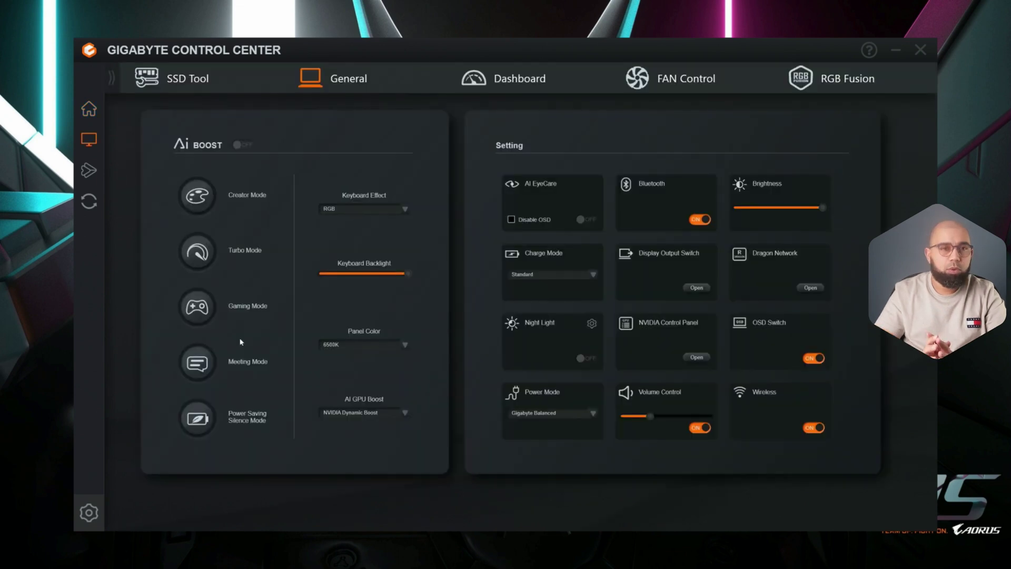